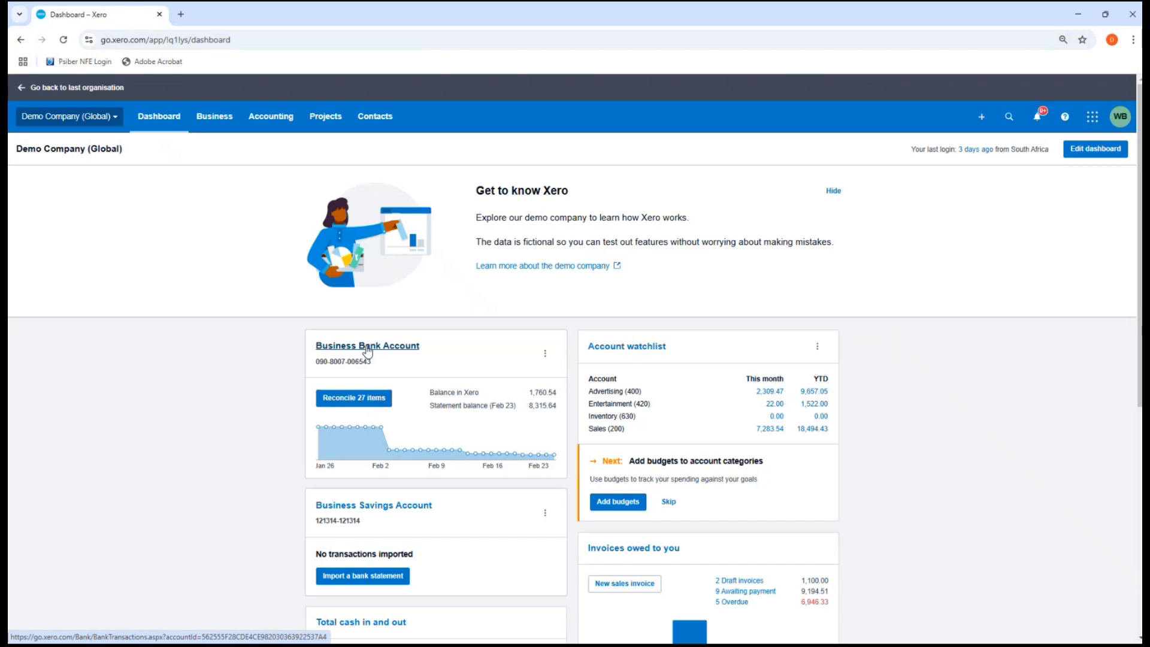
Open the Business Bank Account from the demo company's Dashboard
left_click(368, 352)
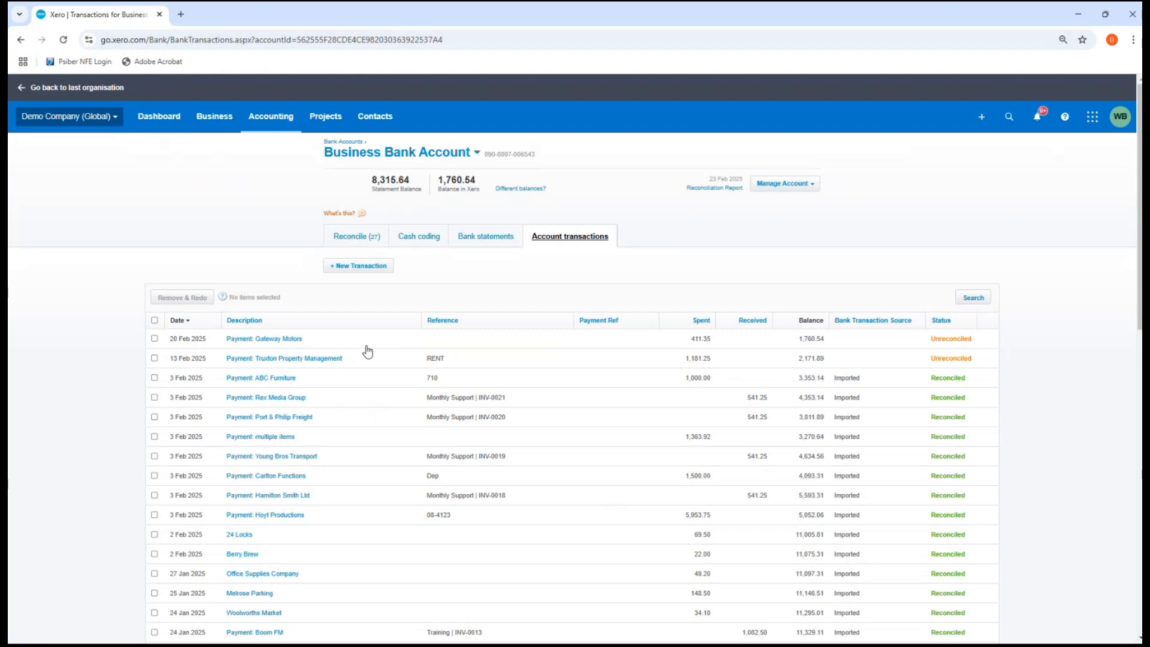
Show the Business Bank Account's Reconcile (27) list of unreconciled statement lines
left_click(348, 237)
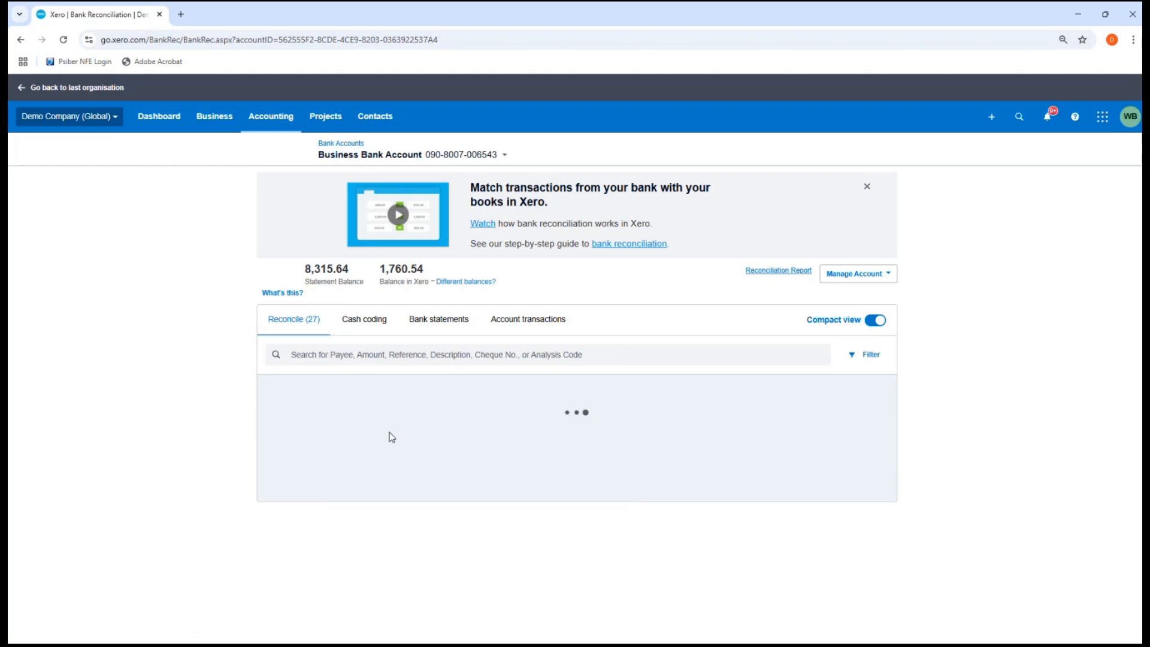
scroll(373, 443, "down", 3)
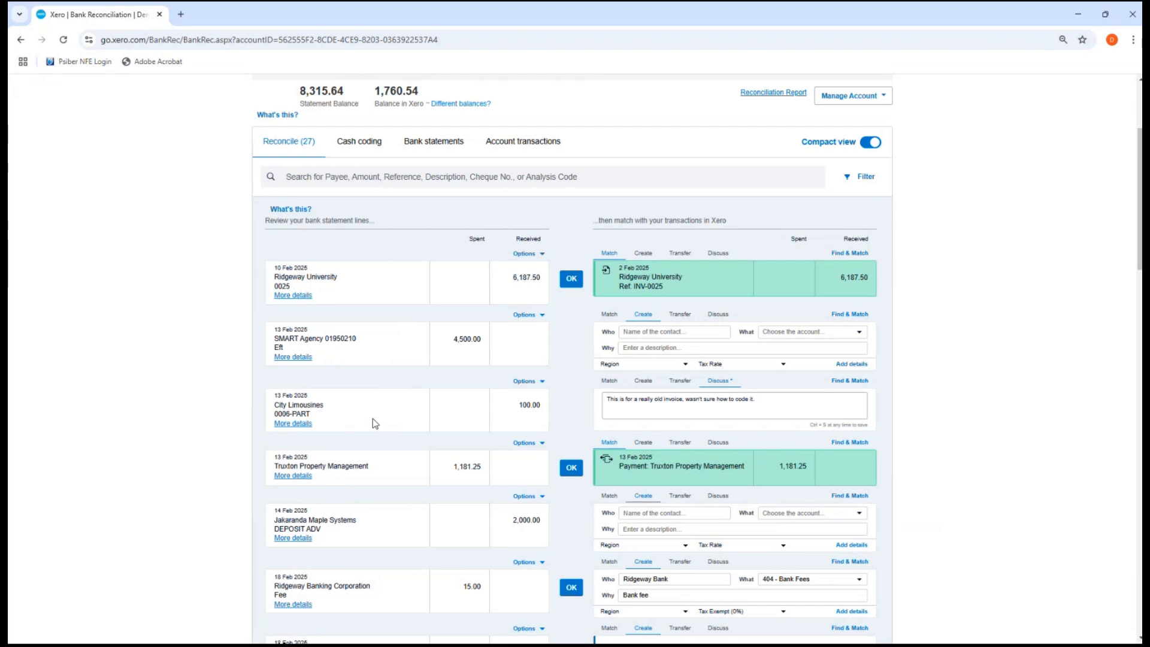
scroll(375, 423, "down", 2)
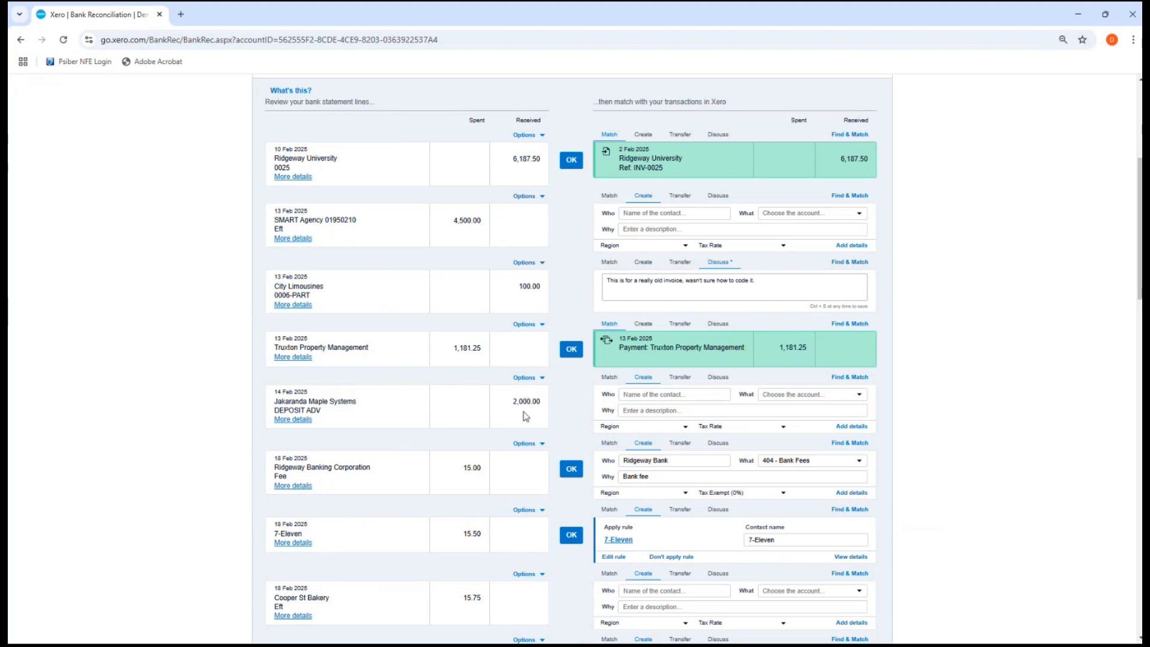
scroll(525, 416, "down", 1)
scroll(625, 490, "down", 10)
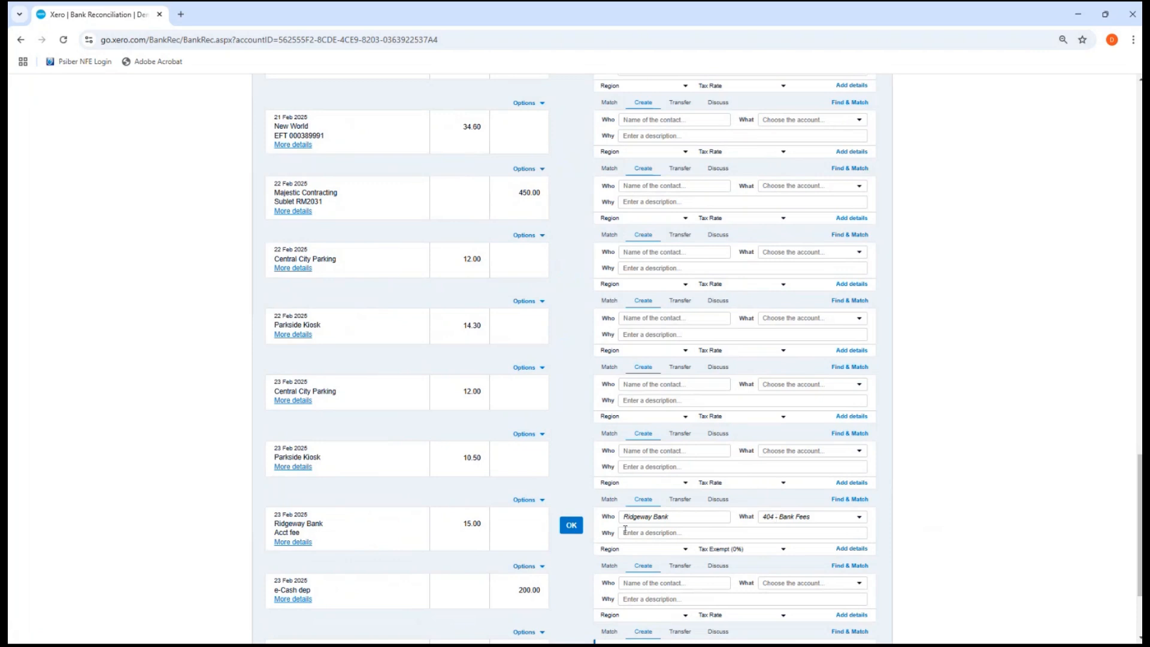
scroll(569, 321, "up", 3)
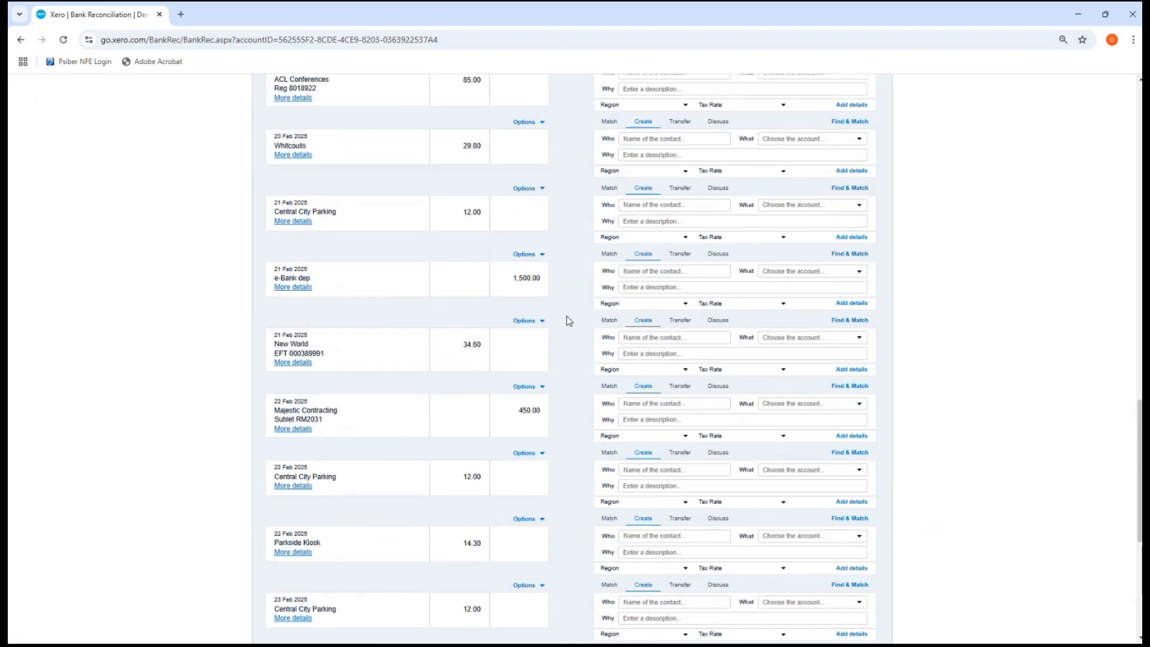
scroll(569, 321, "up", 6)
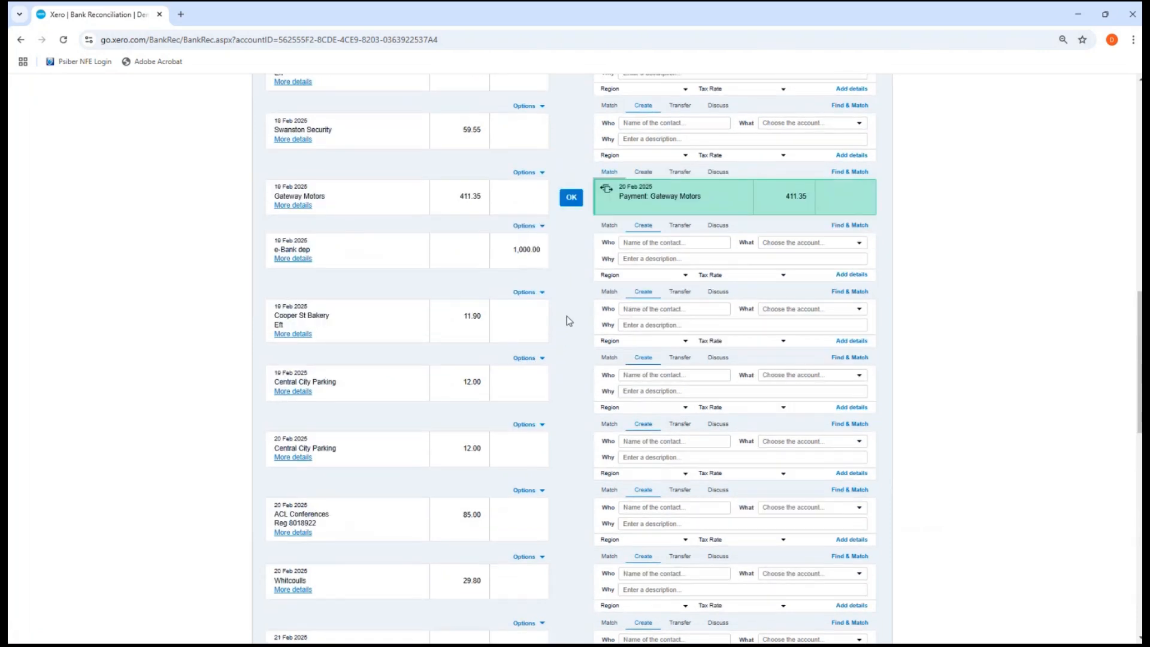
scroll(569, 321, "up", 4)
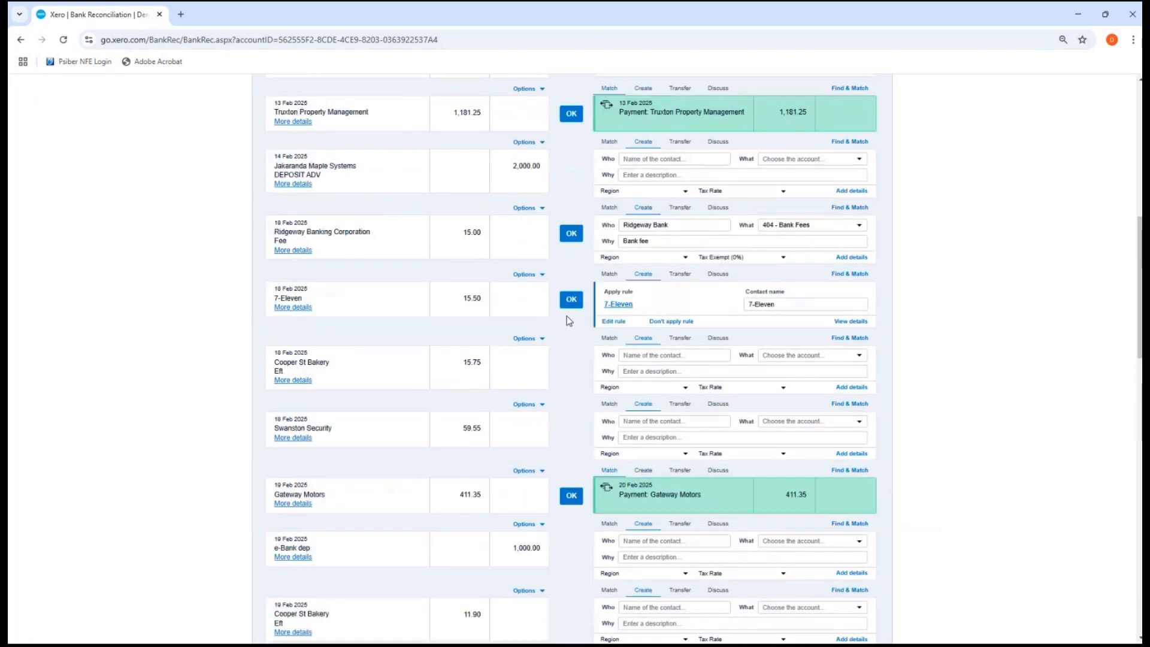
scroll(569, 322, "up", 7)
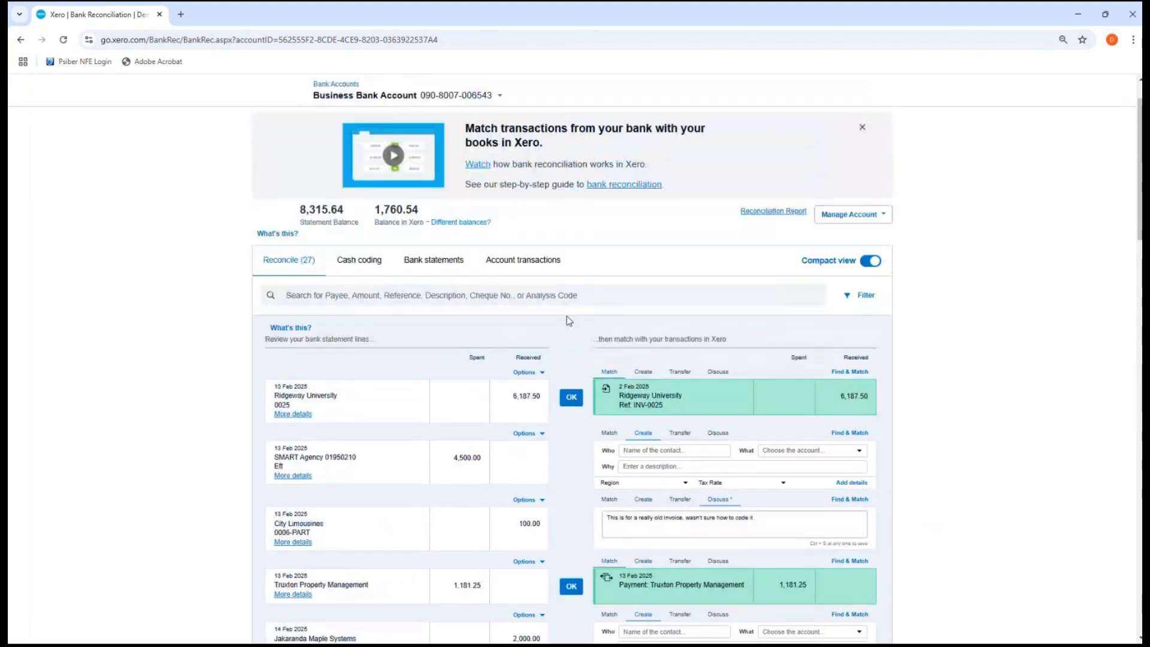
Accept the Ridgeway University invoice match and the Truxton Property Management payment match
left_click(571, 398)
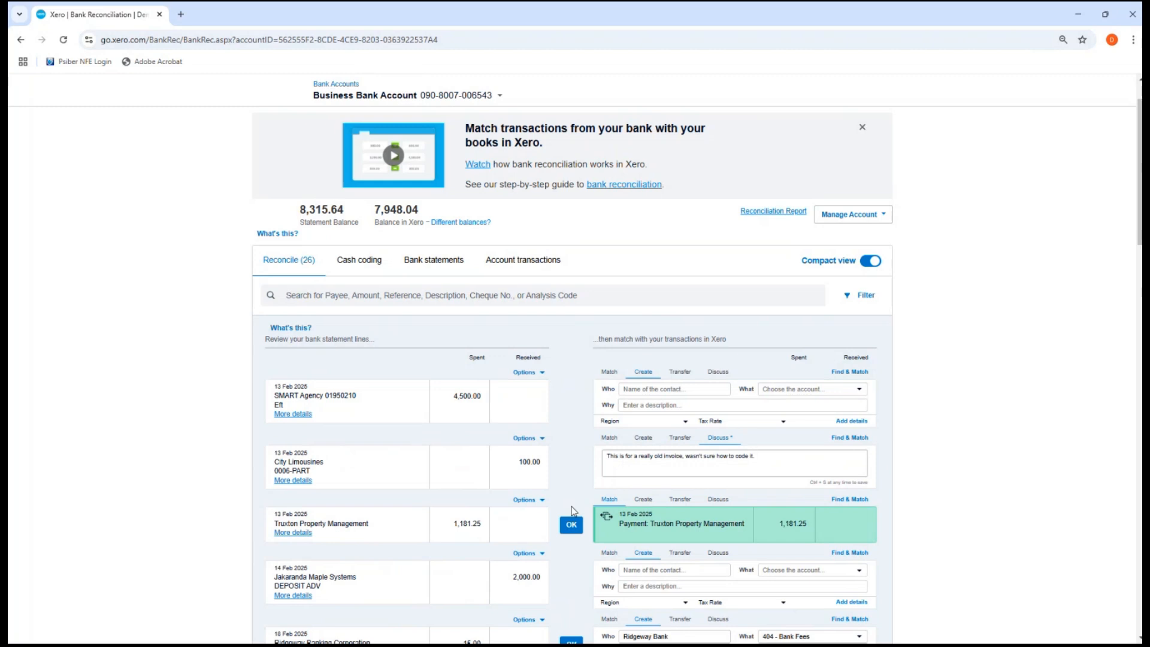
scroll(573, 510, "down", 1)
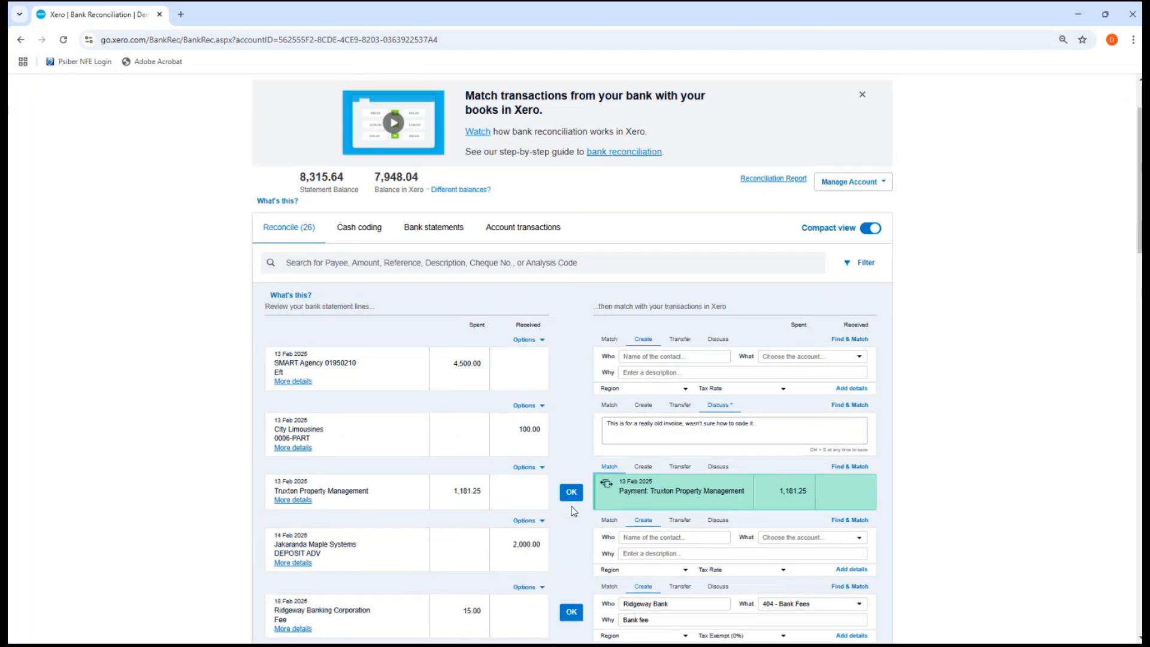
scroll(574, 511, "down", 3)
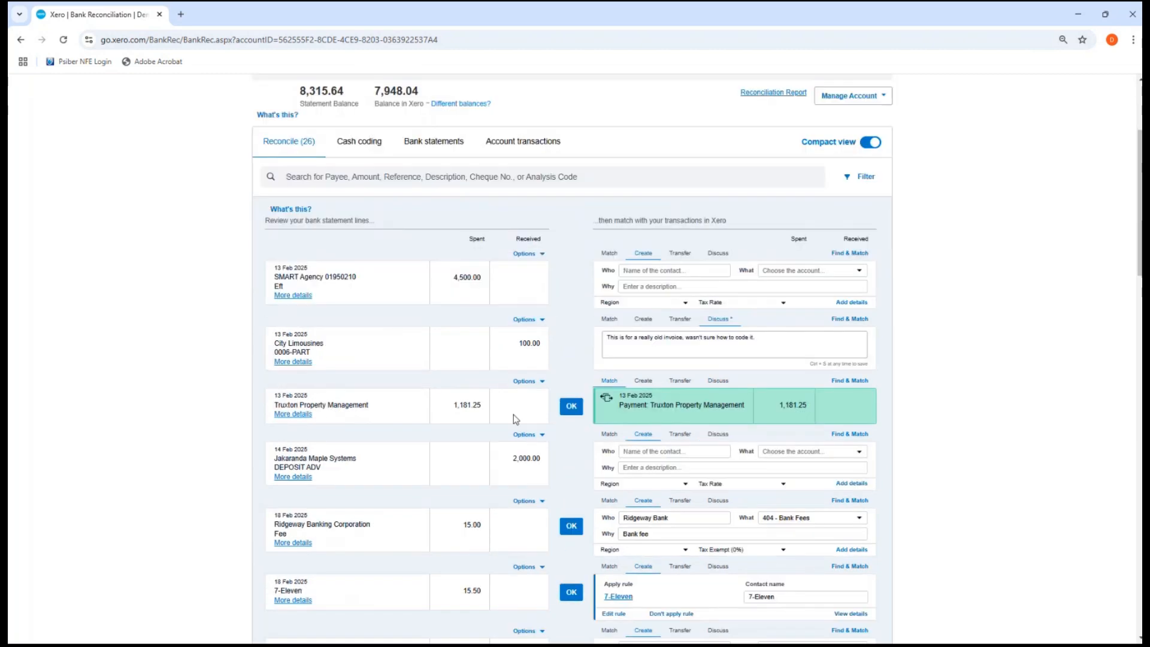
left_click(572, 407)
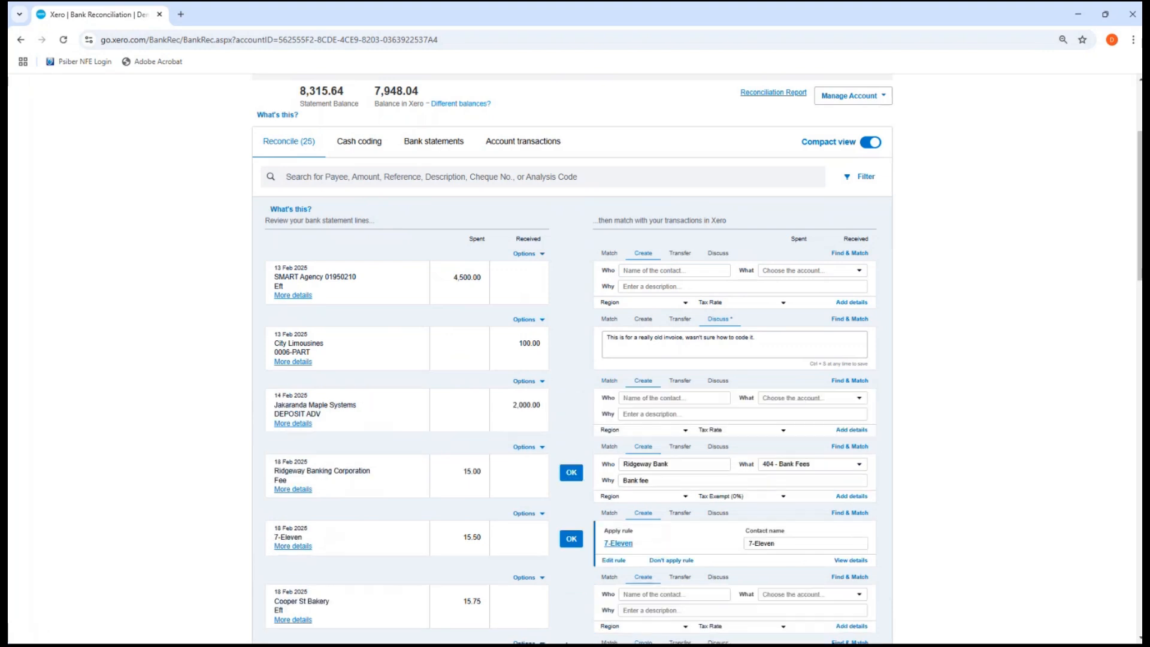
Accept the Ridgeway bank fee and Gateway Motors matches, then edit the 7-Eleven bank rule
scroll(508, 534, "down", 5)
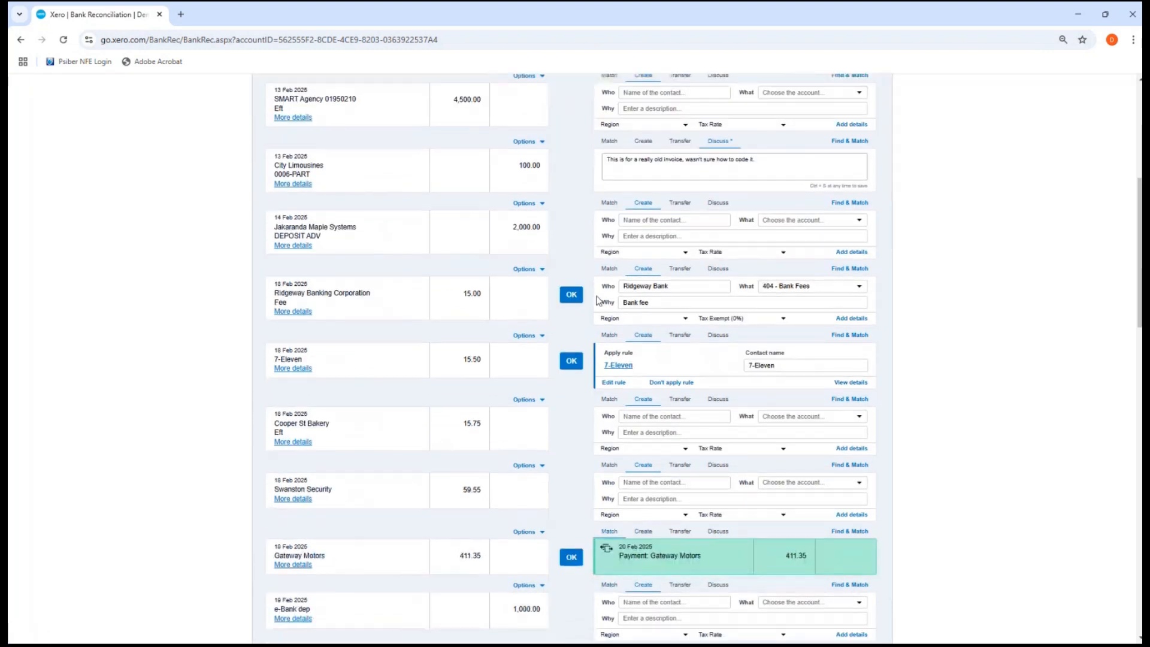
left_click(570, 294)
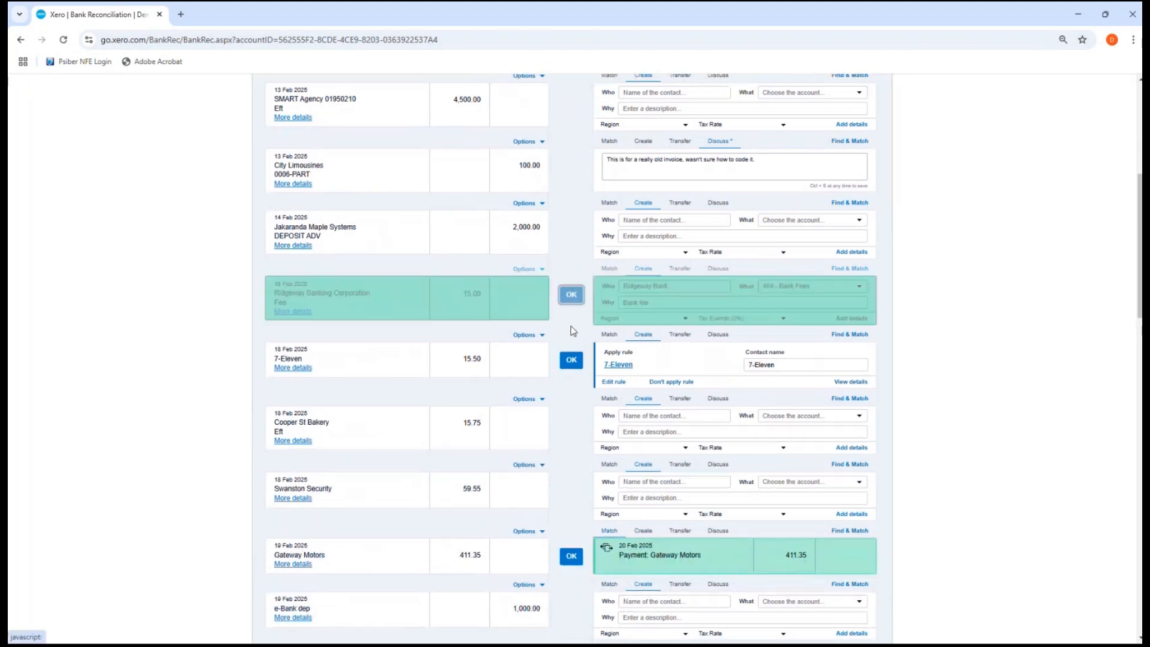
scroll(558, 483, "down", 2)
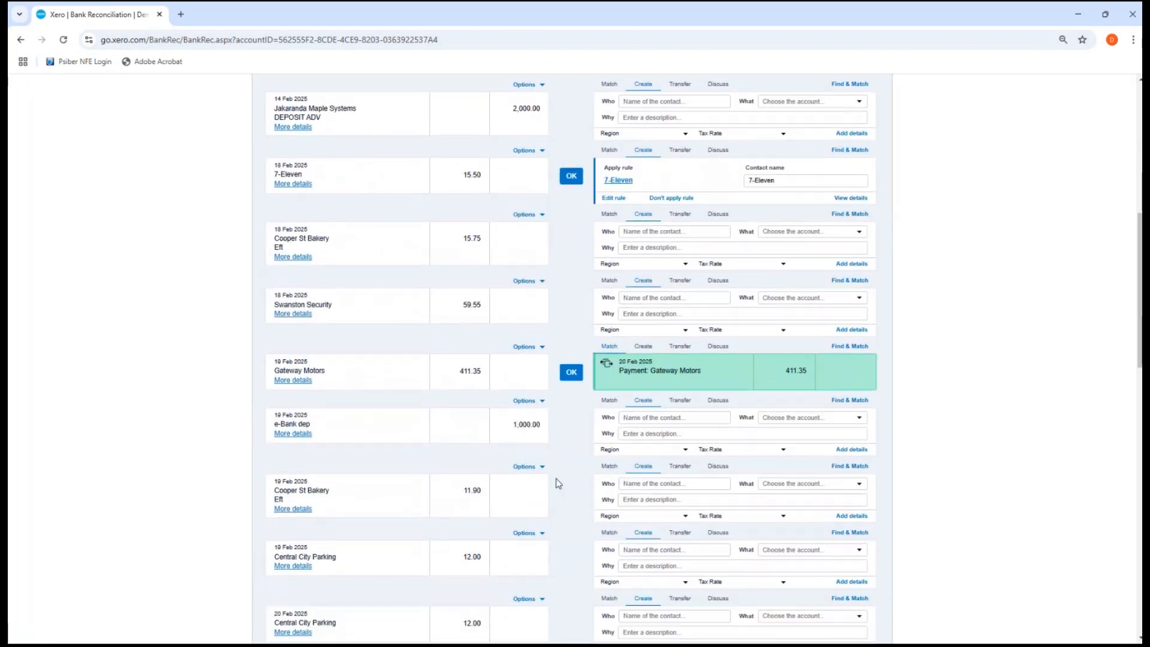
scroll(558, 483, "down", 2)
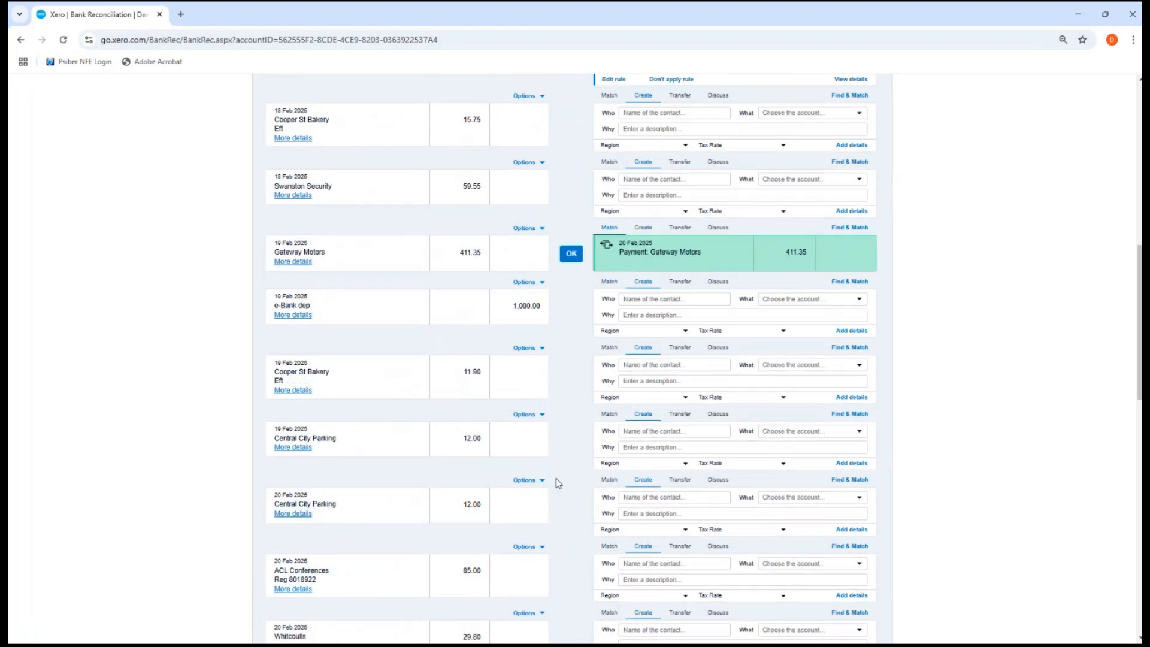
left_click(572, 253)
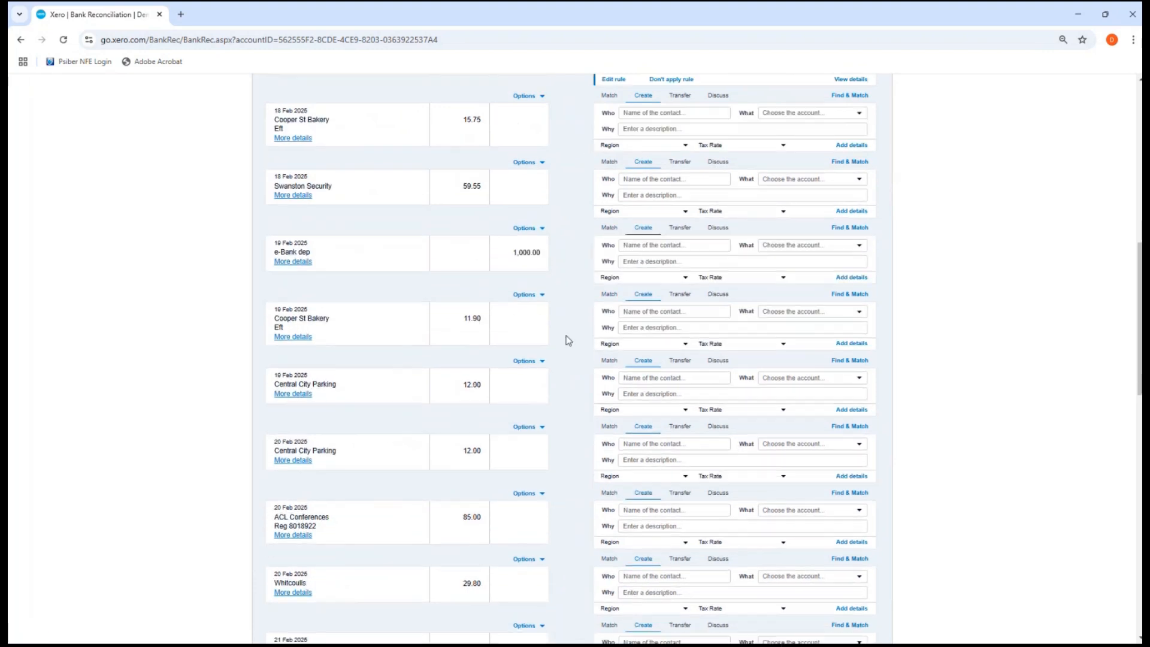
scroll(674, 398, "up", 9)
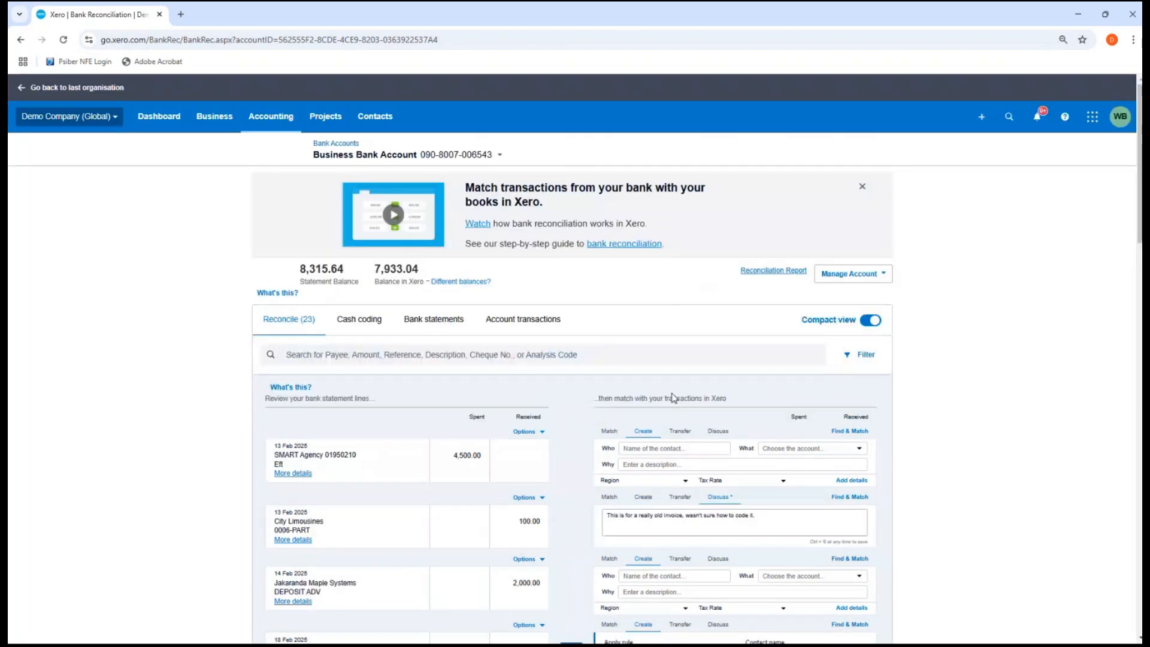
scroll(673, 398, "down", 6)
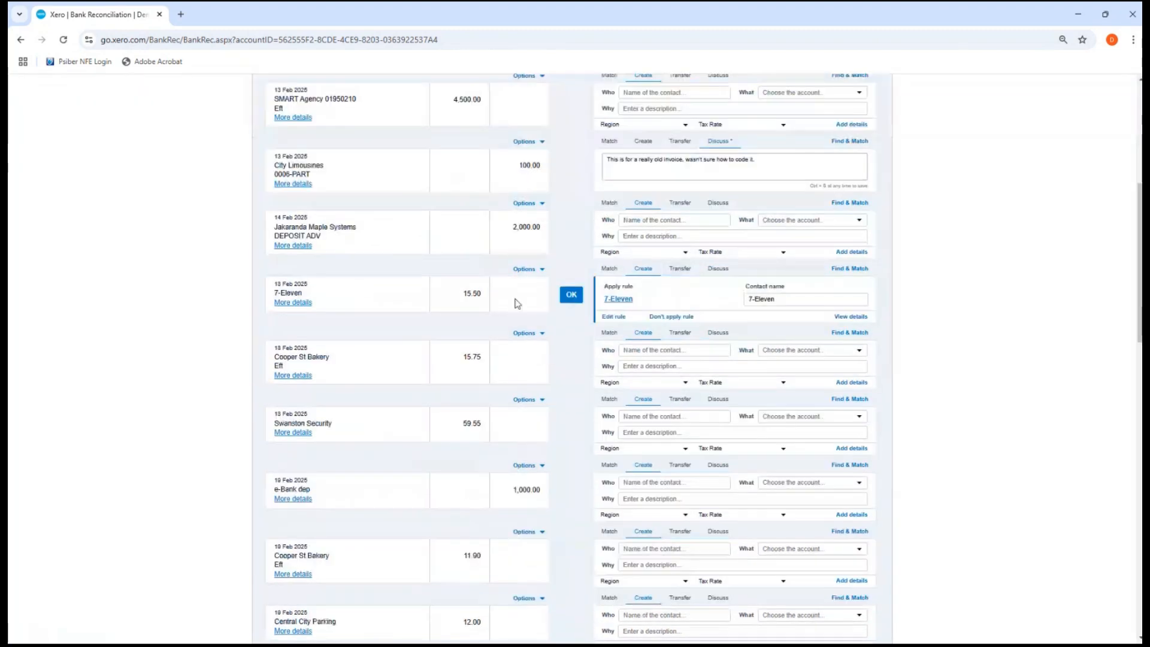
scroll(411, 230, "up", 2)
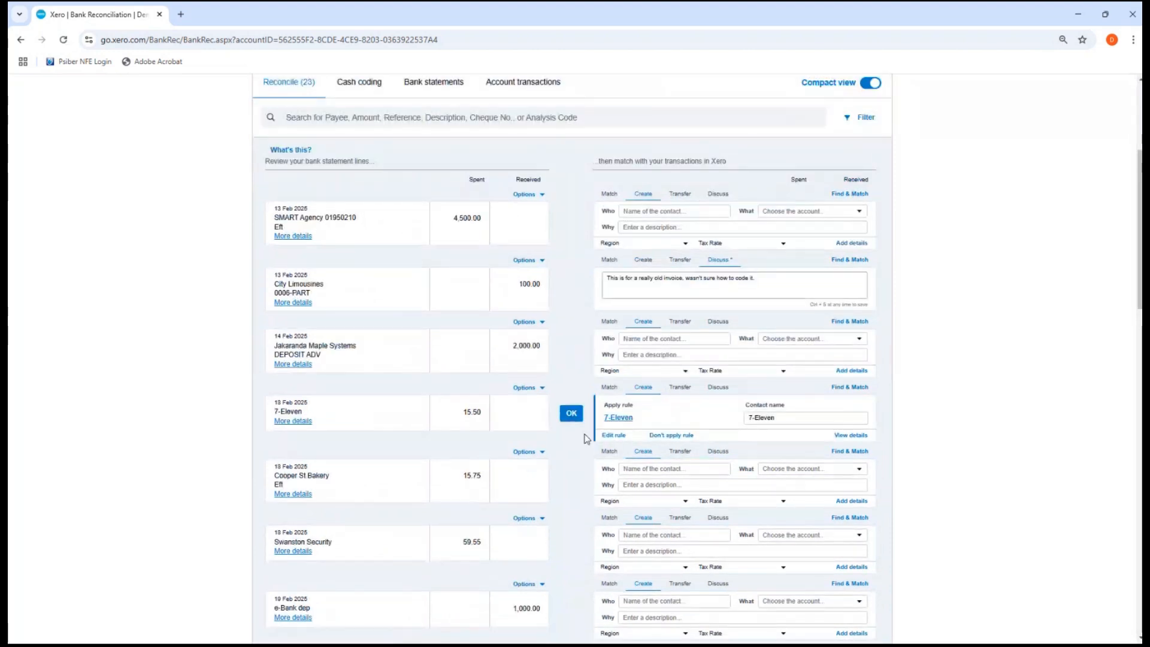
left_click(614, 437)
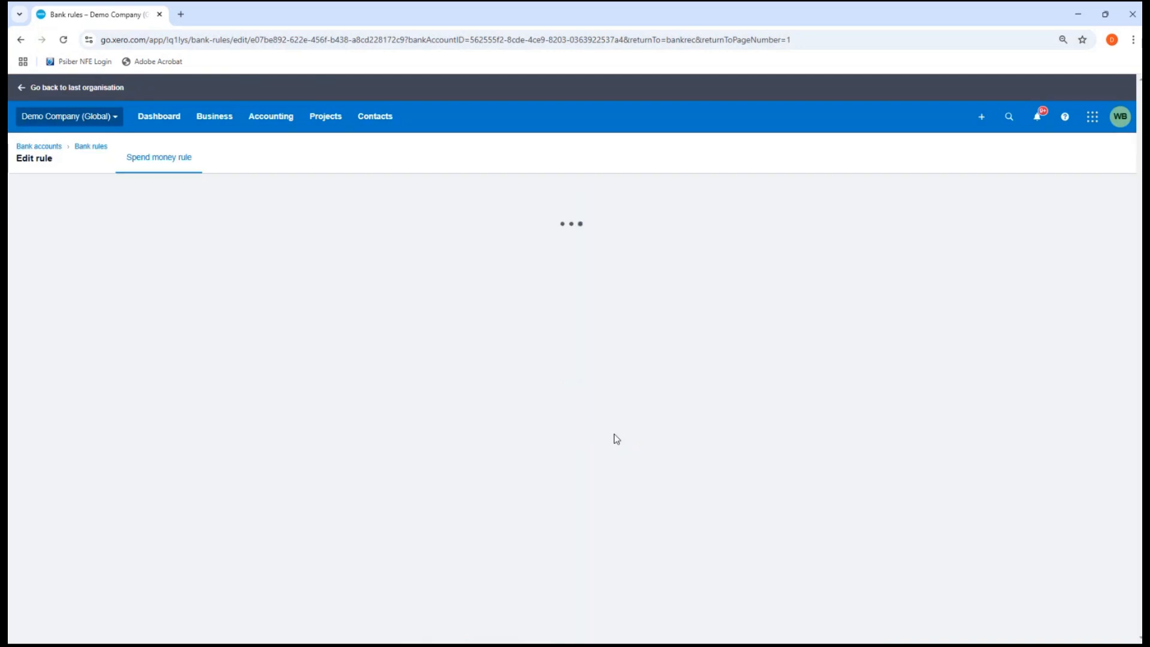
scroll(593, 438, "down", 2)
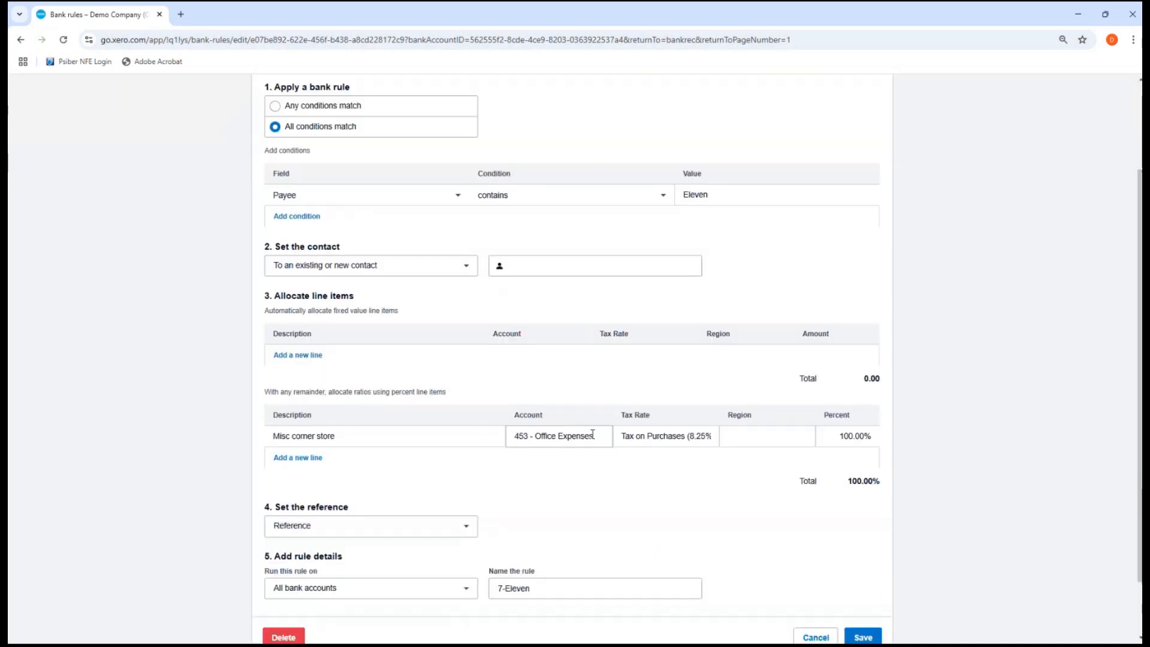
scroll(592, 435, "down", 1)
scroll(592, 437, "up", 3)
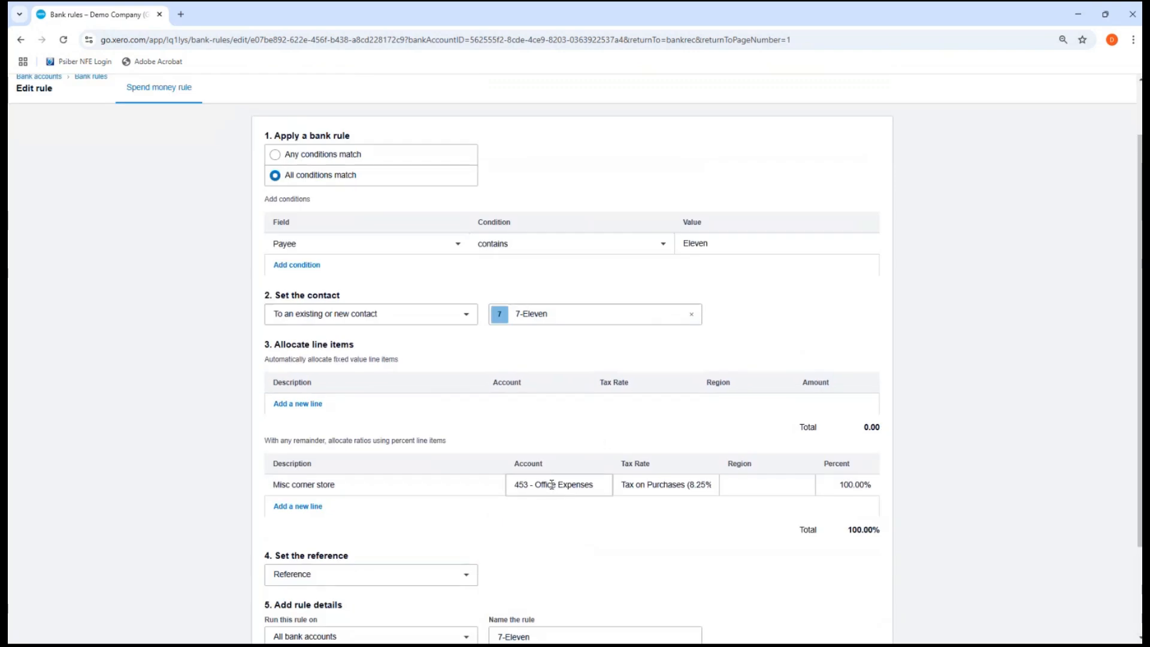
scroll(174, 171, "up", 1)
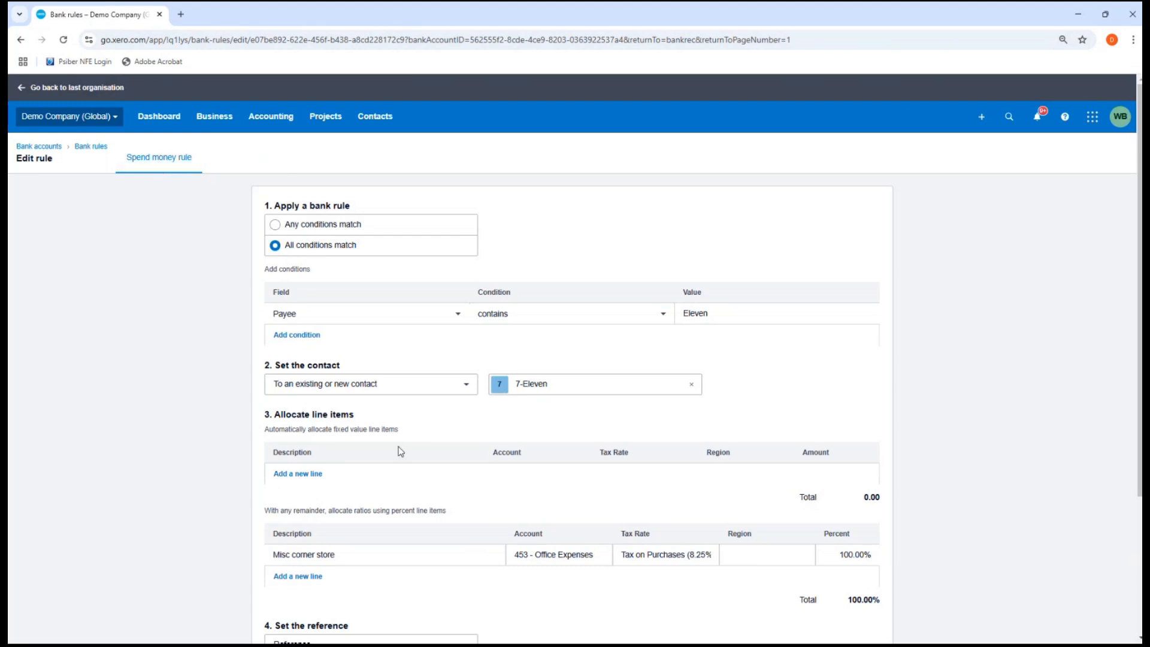
scroll(413, 461, "down", 1)
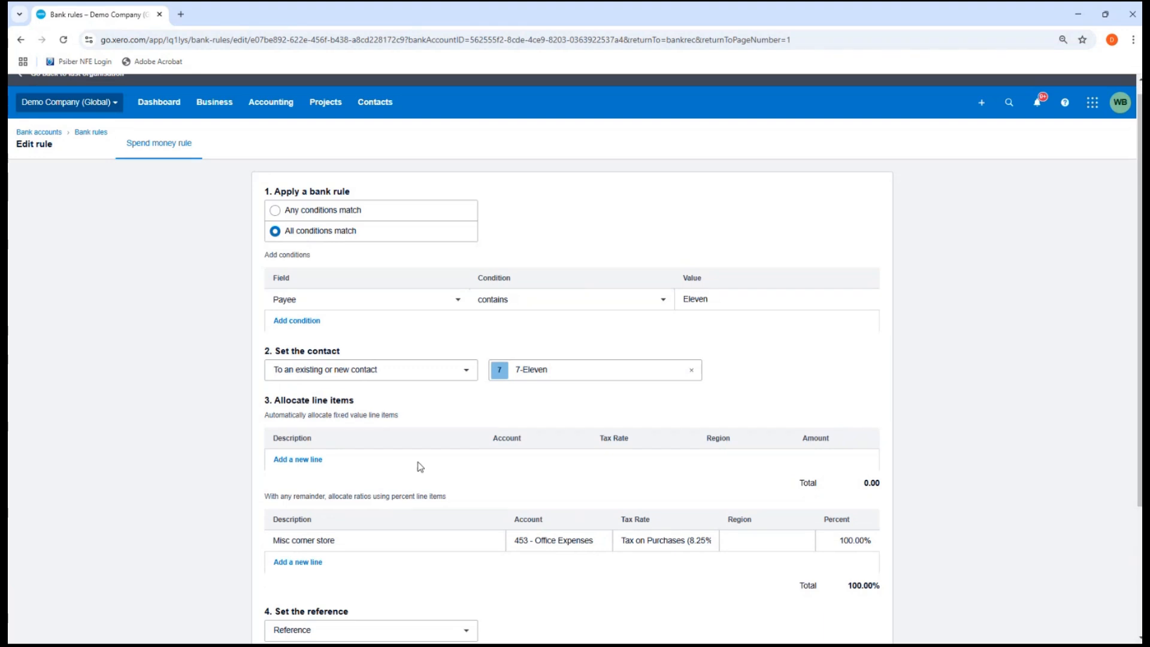
scroll(420, 466, "down", 3)
left_click(816, 570)
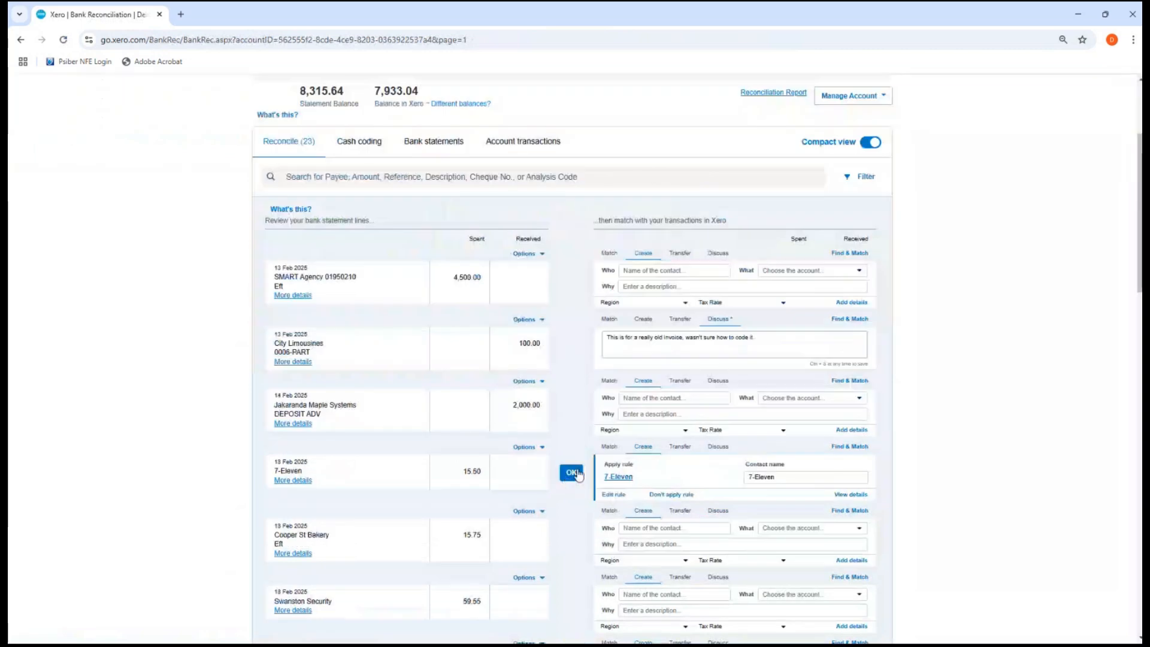
Reconcile the 7 Eleven line and start a bank rule from the 20 Feb Central City Parking line in a new tab
left_click(575, 472)
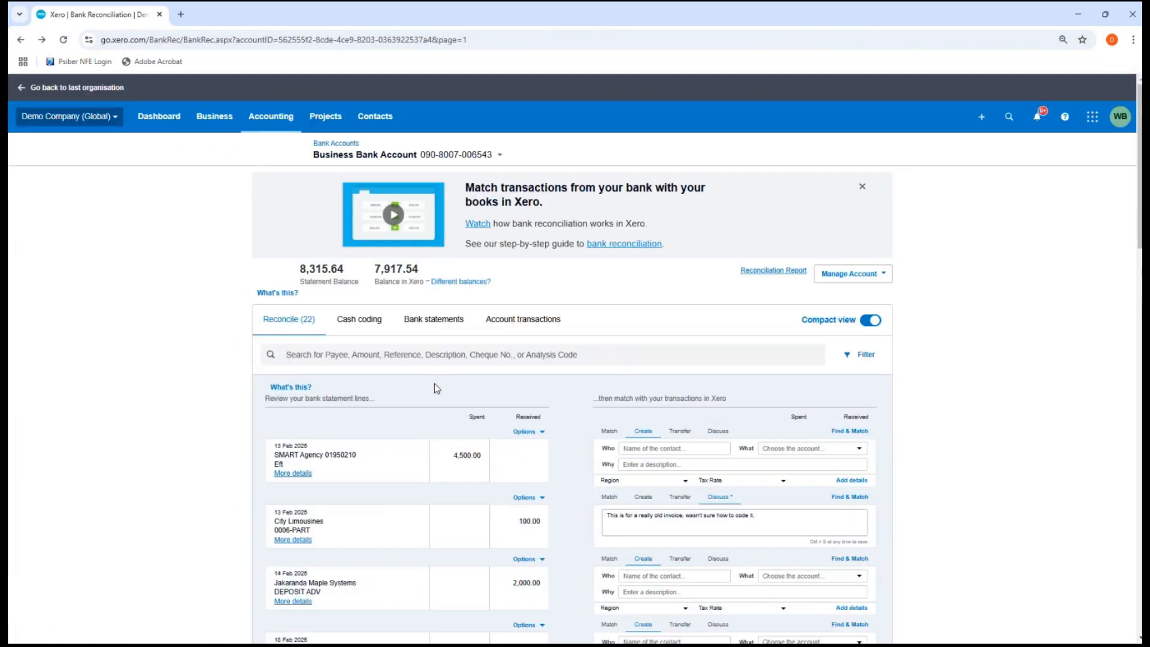
scroll(436, 388, "down", 10)
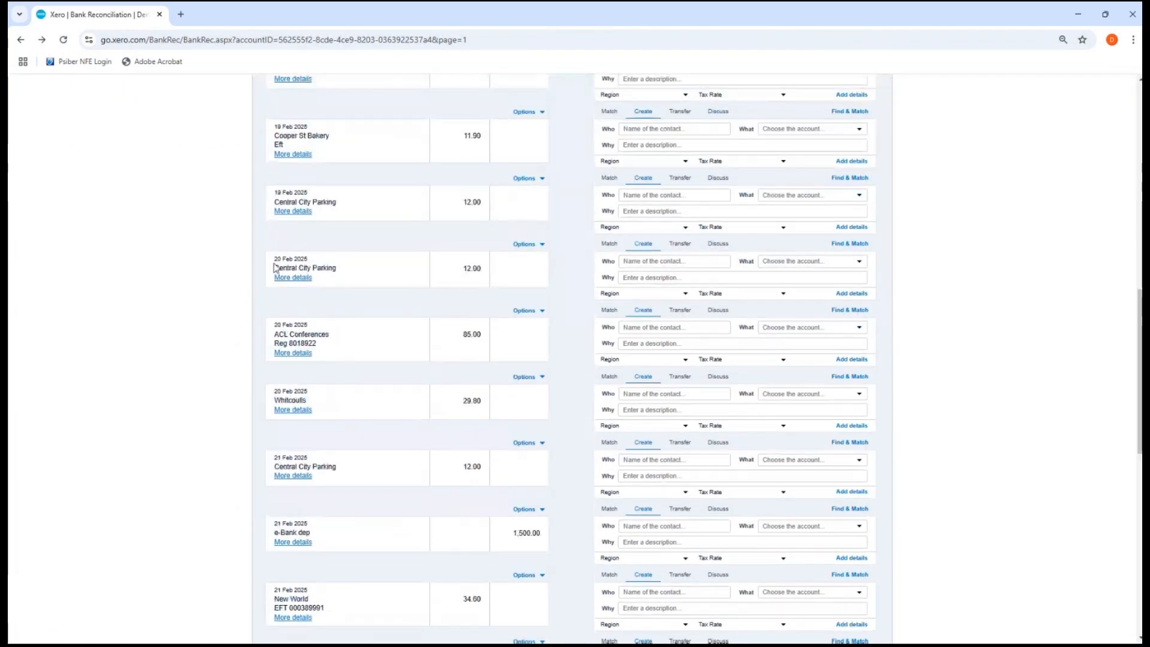
left_click_drag(274, 260, 338, 269)
left_click(228, 237)
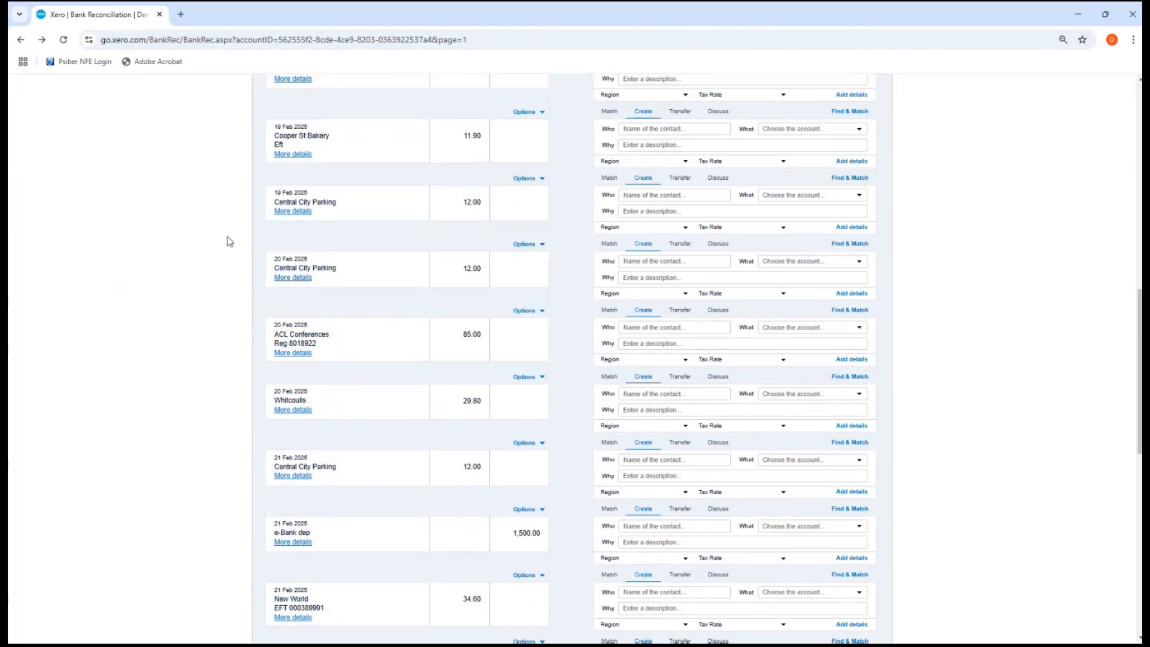
left_click_drag(274, 268, 345, 272)
key("ctrl+c")
left_click(527, 245)
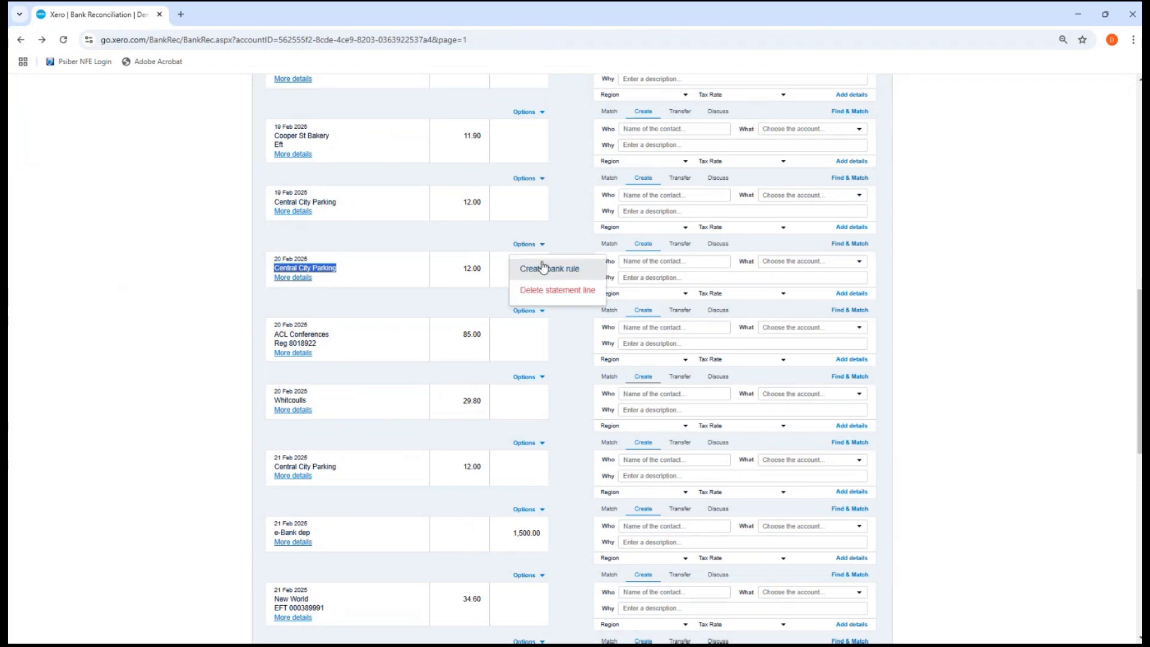
right_click(545, 268)
left_click(554, 278)
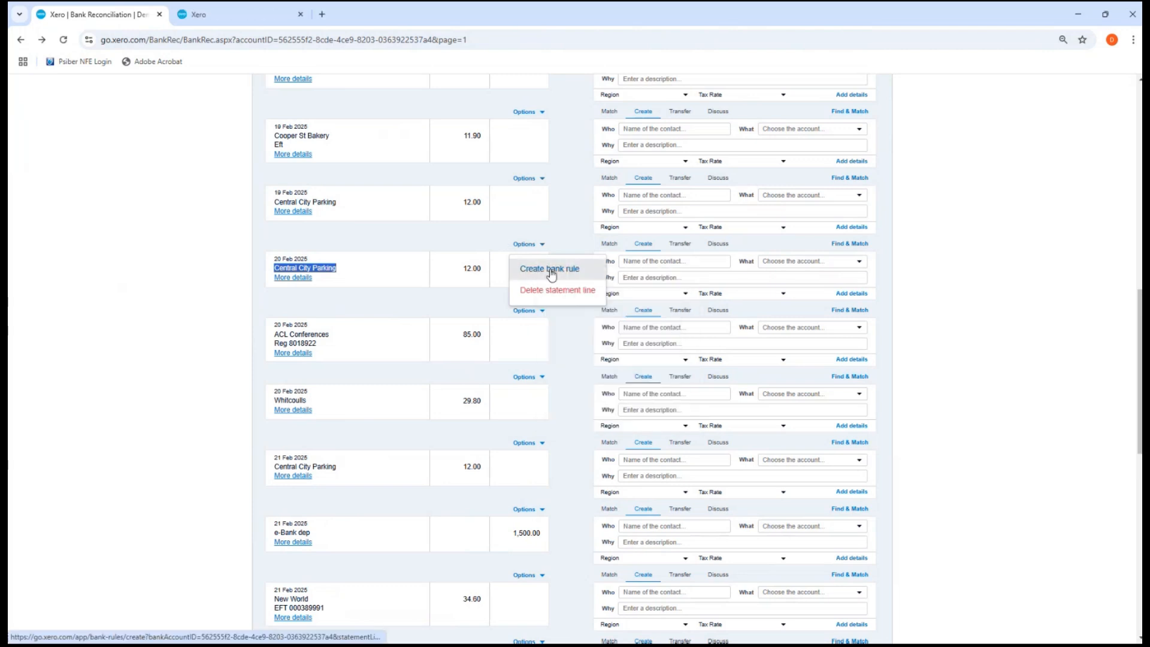
In the new bank rule, create Central City Parking as the rule's contact
left_click(258, 8)
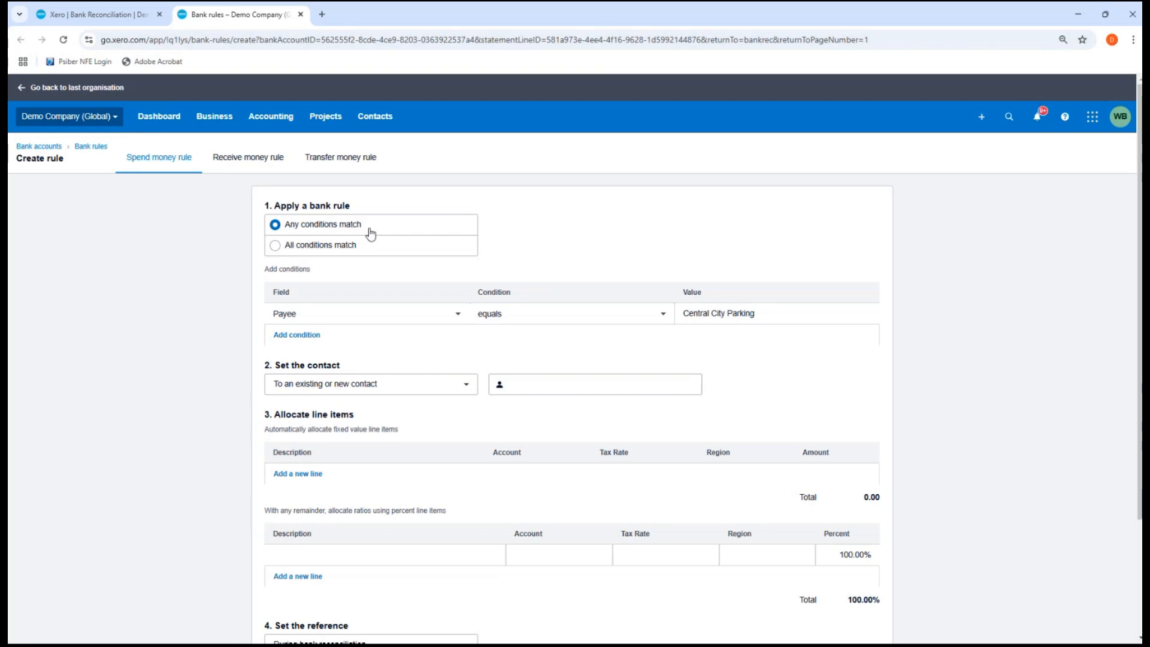
left_click(571, 387)
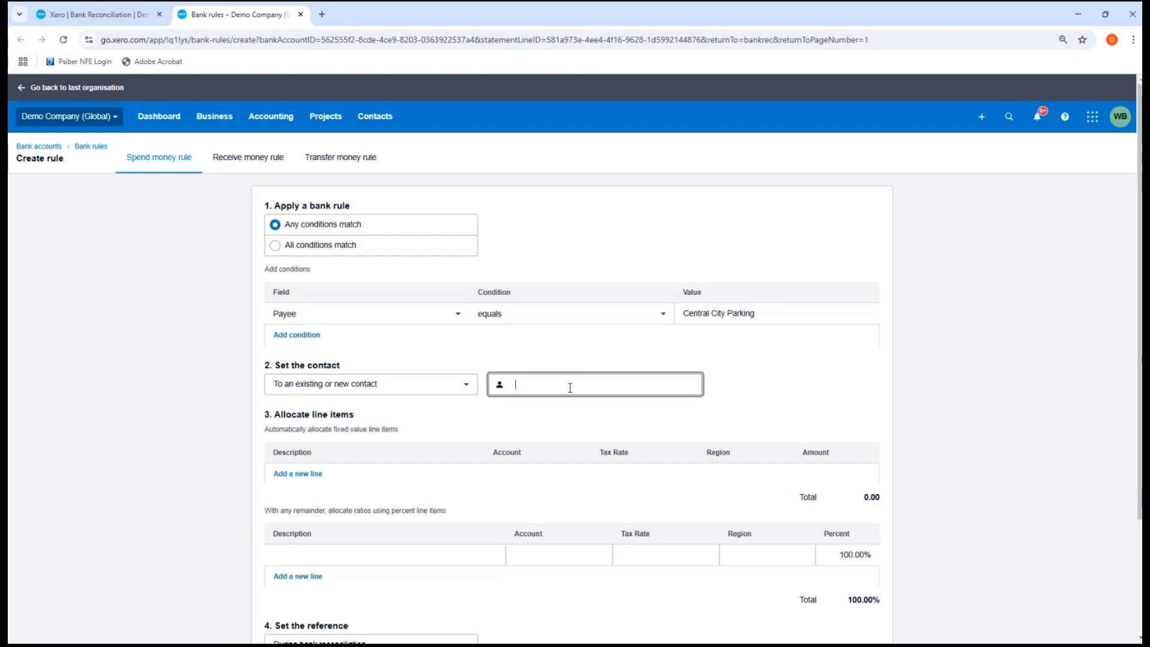
key("ctrl+v")
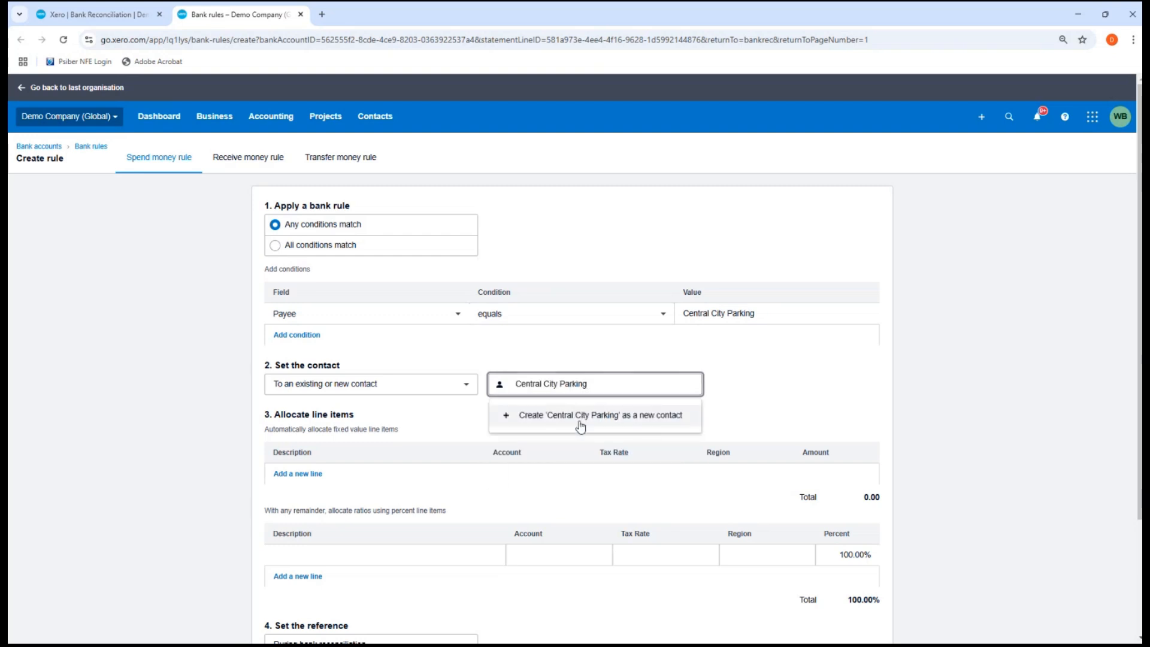
left_click(580, 420)
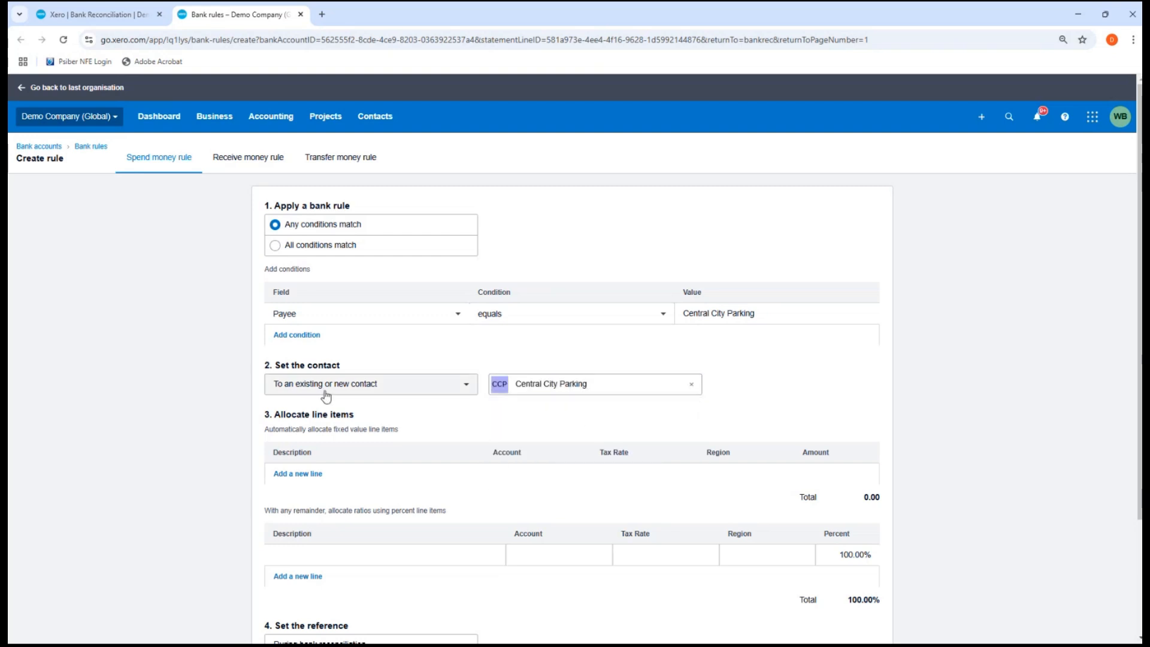
scroll(327, 396, "down", 3)
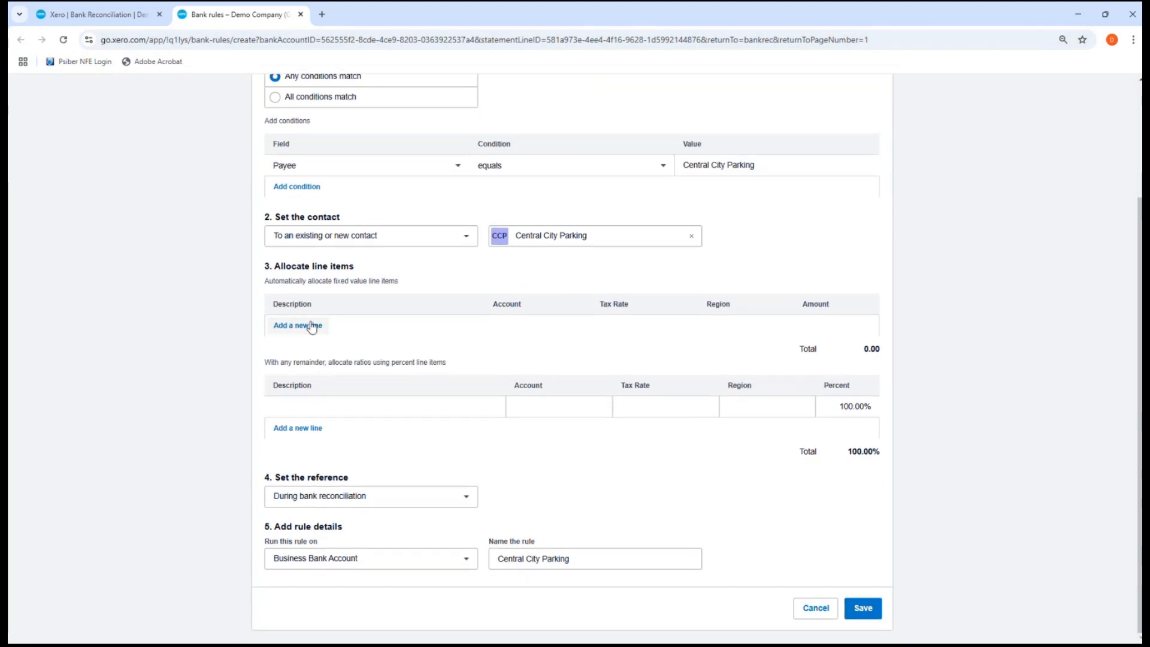
Add a 100% line described 'Central City Parking' coded to 493 - Travel - National
left_click(403, 404)
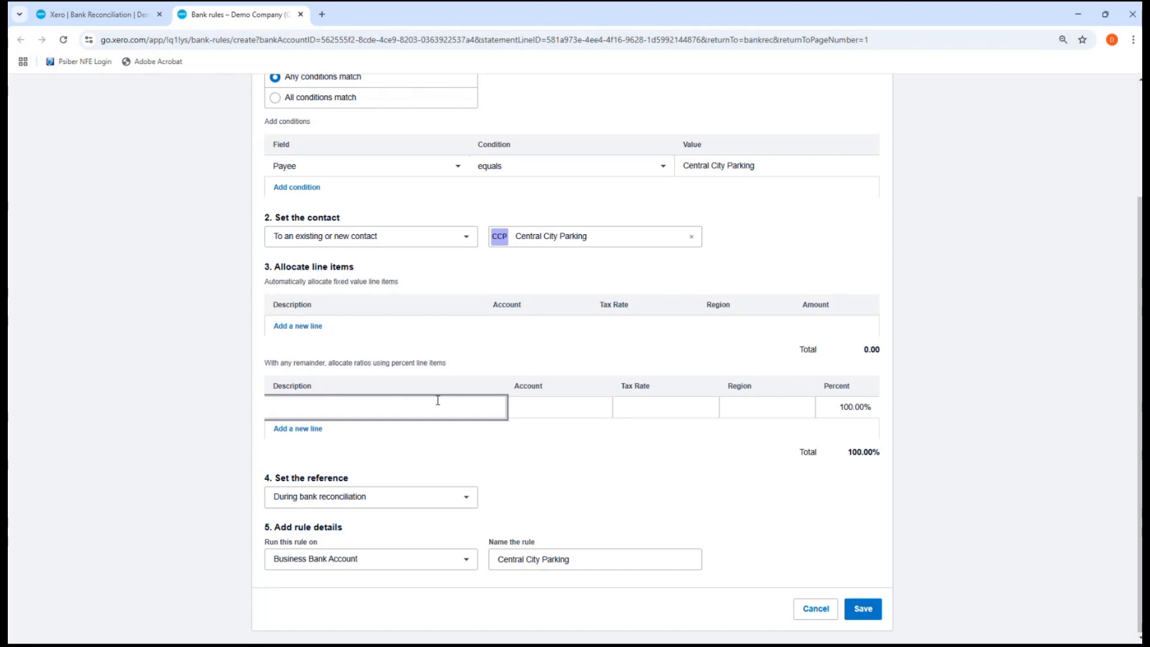
key("ctrl+v")
left_click(536, 405)
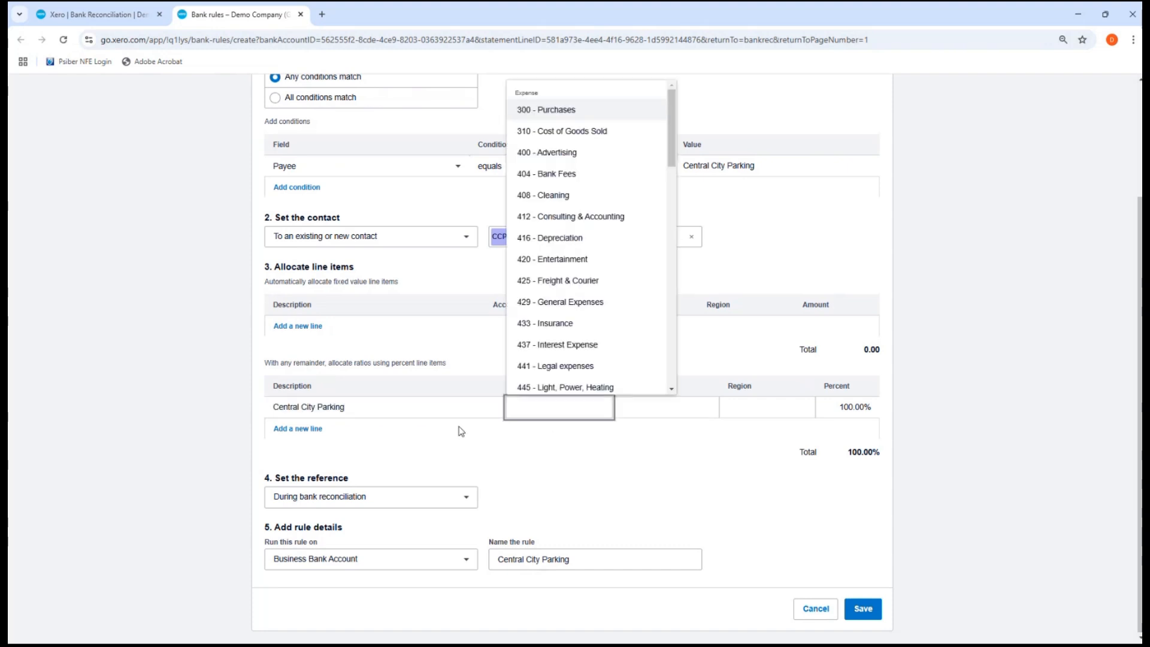
type("pa")
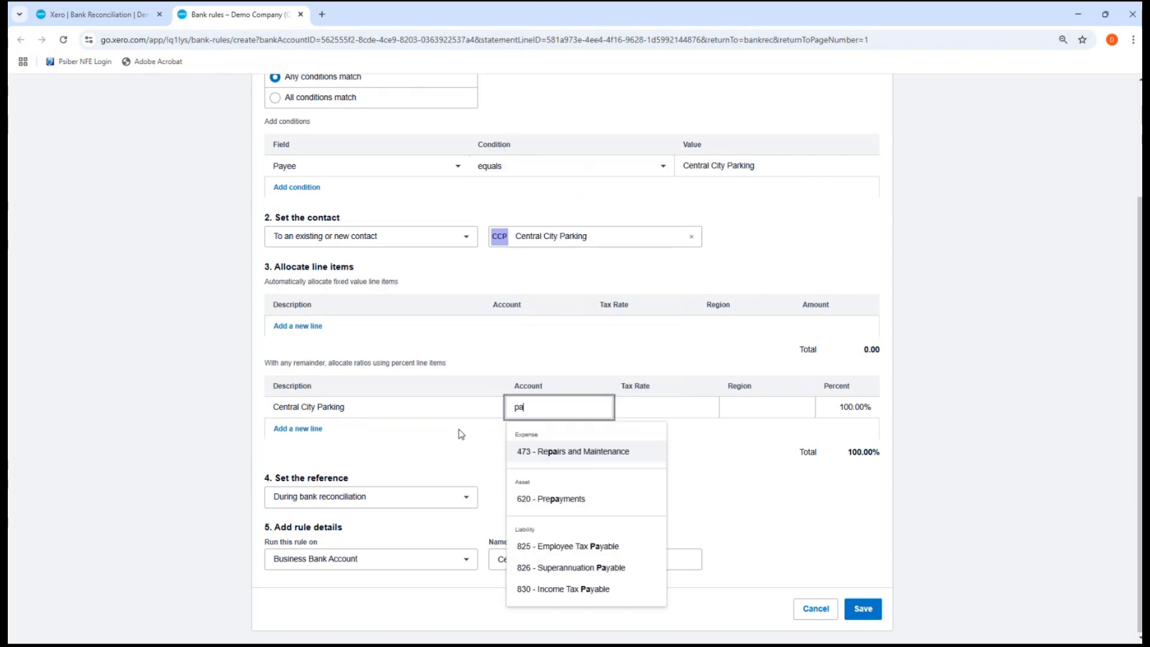
type("r")
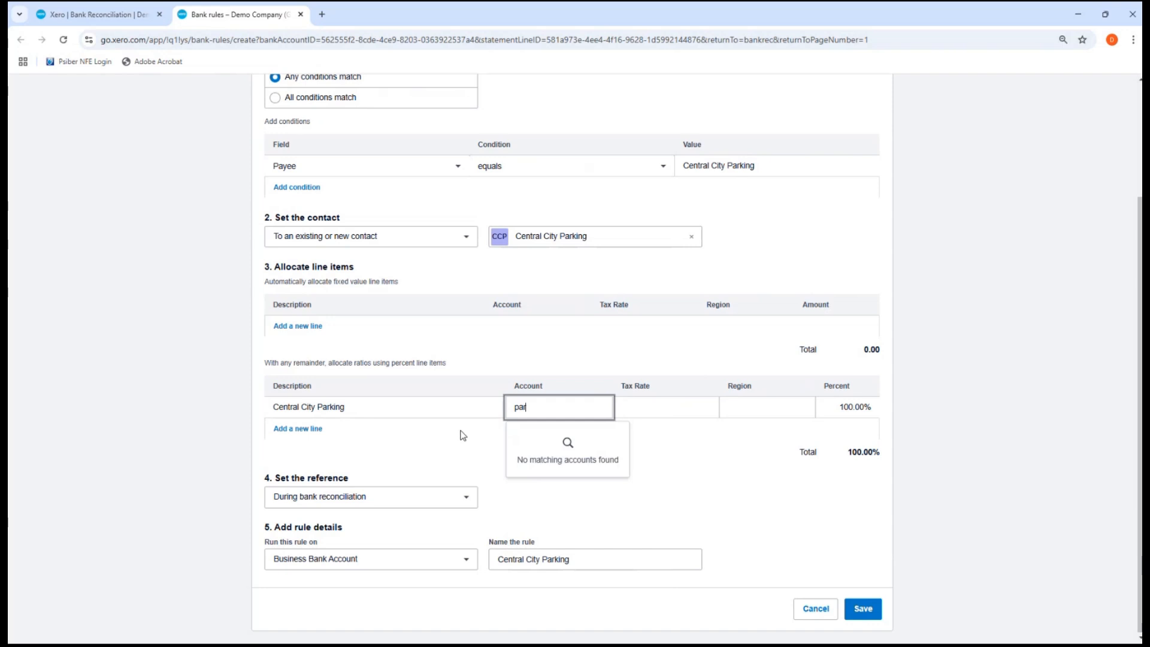
key("BackSpace")
key("BackSpace")
key("BackSpace")
type("t")
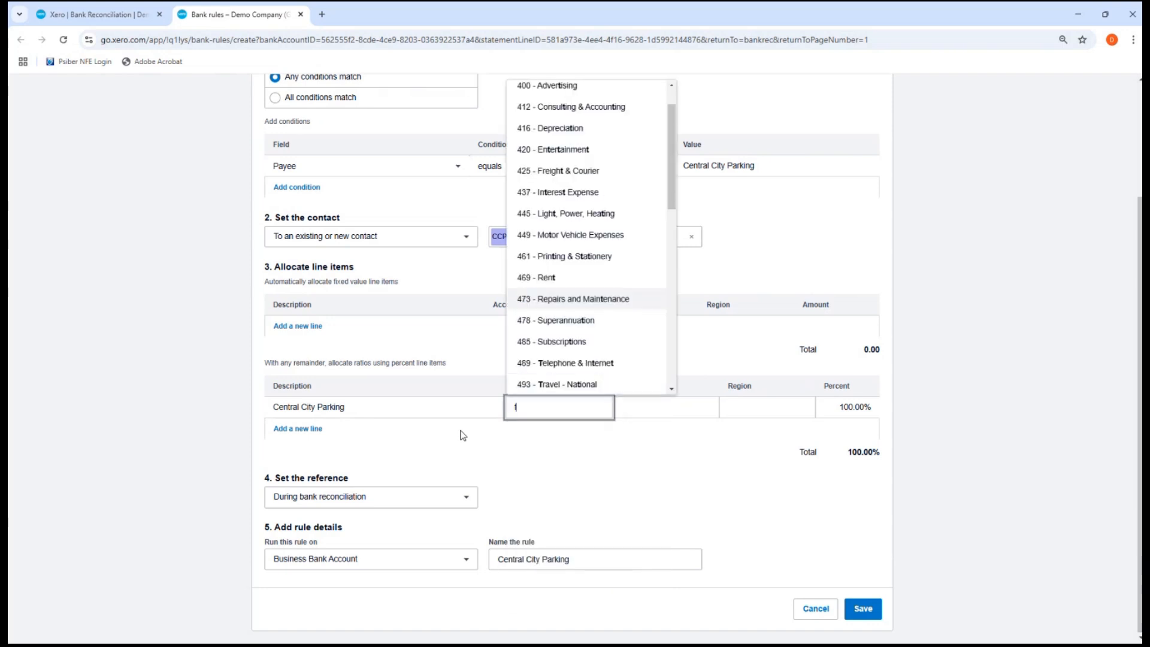
type("ra")
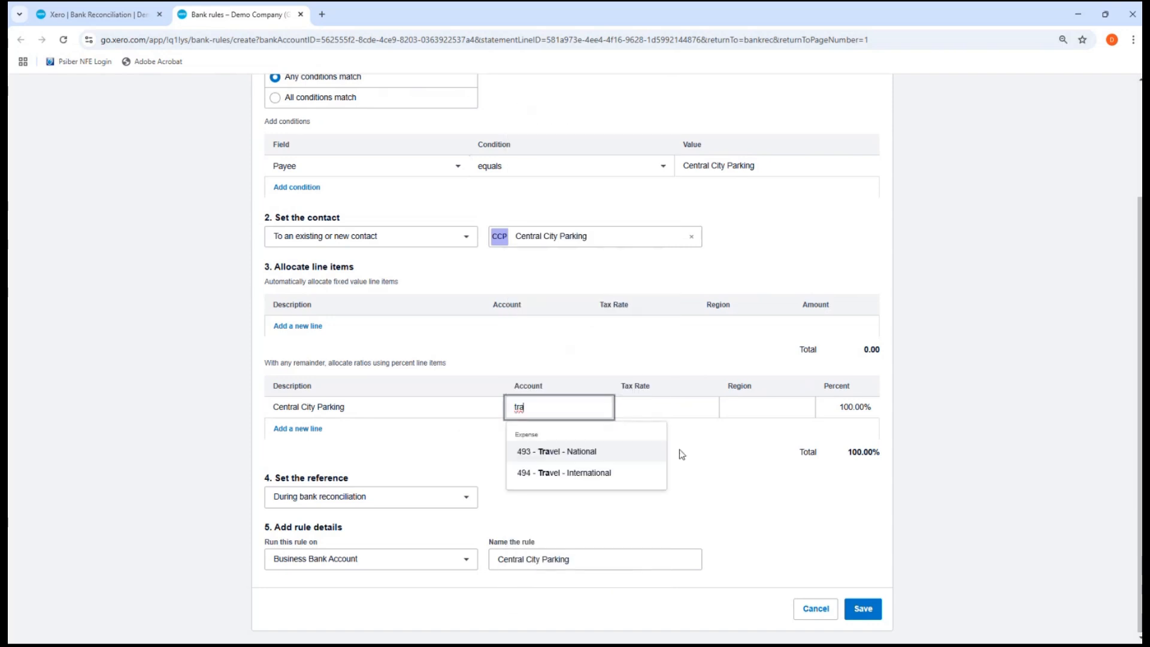
left_click(613, 453)
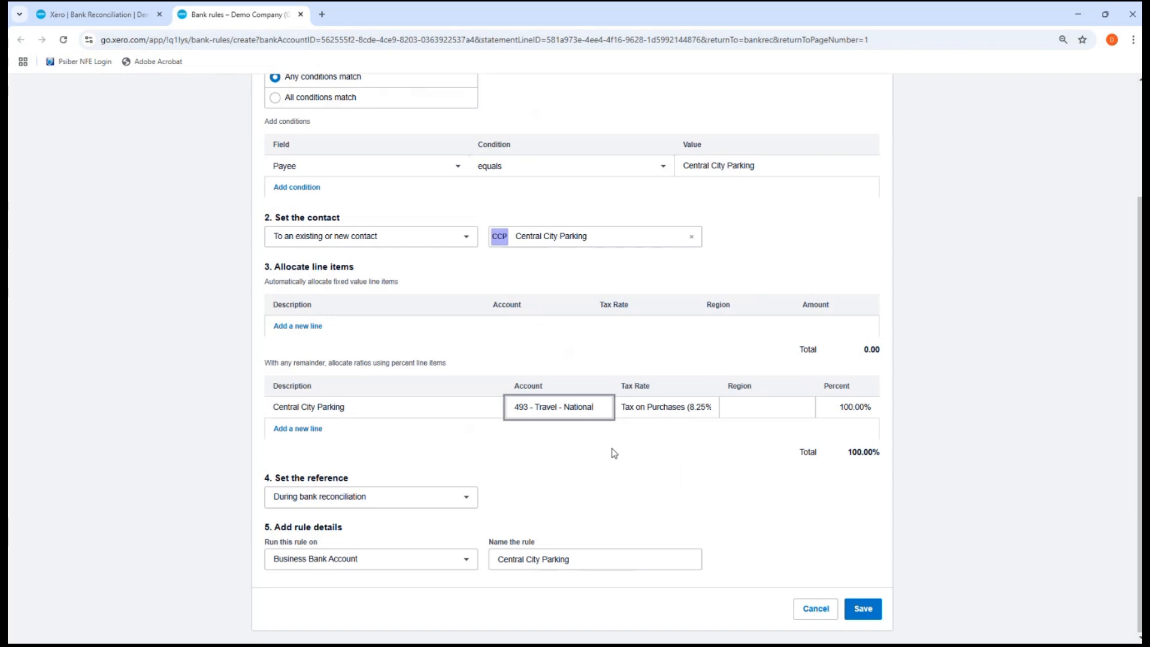
left_click(669, 424)
left_click(390, 409)
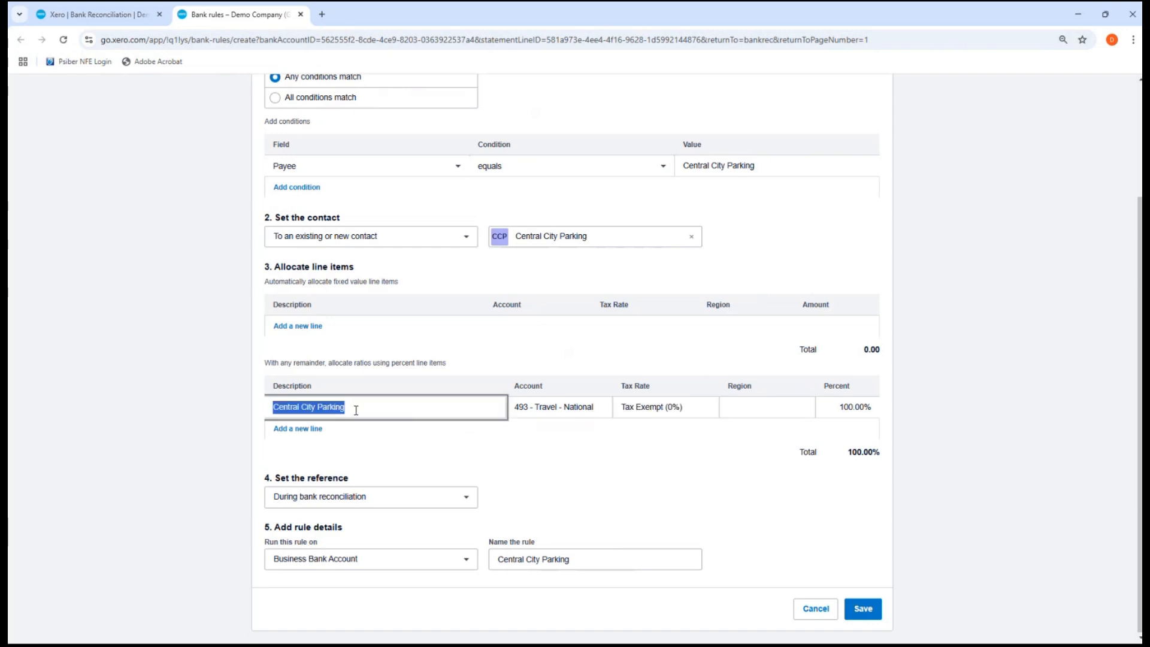
left_click(560, 411)
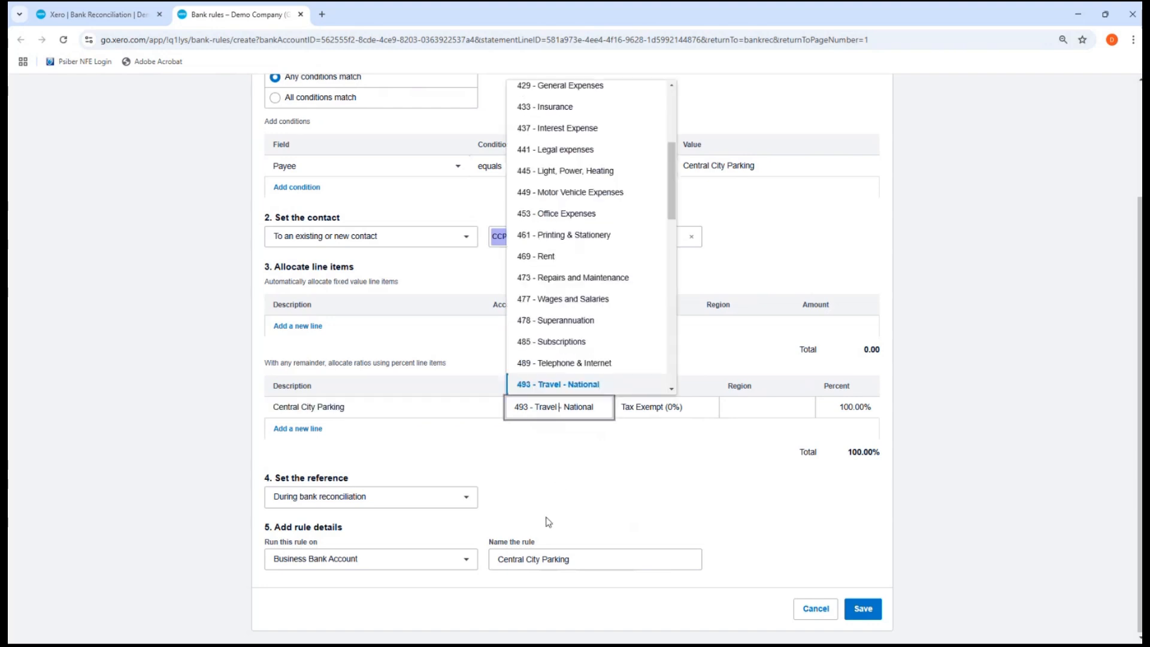
left_click(549, 483)
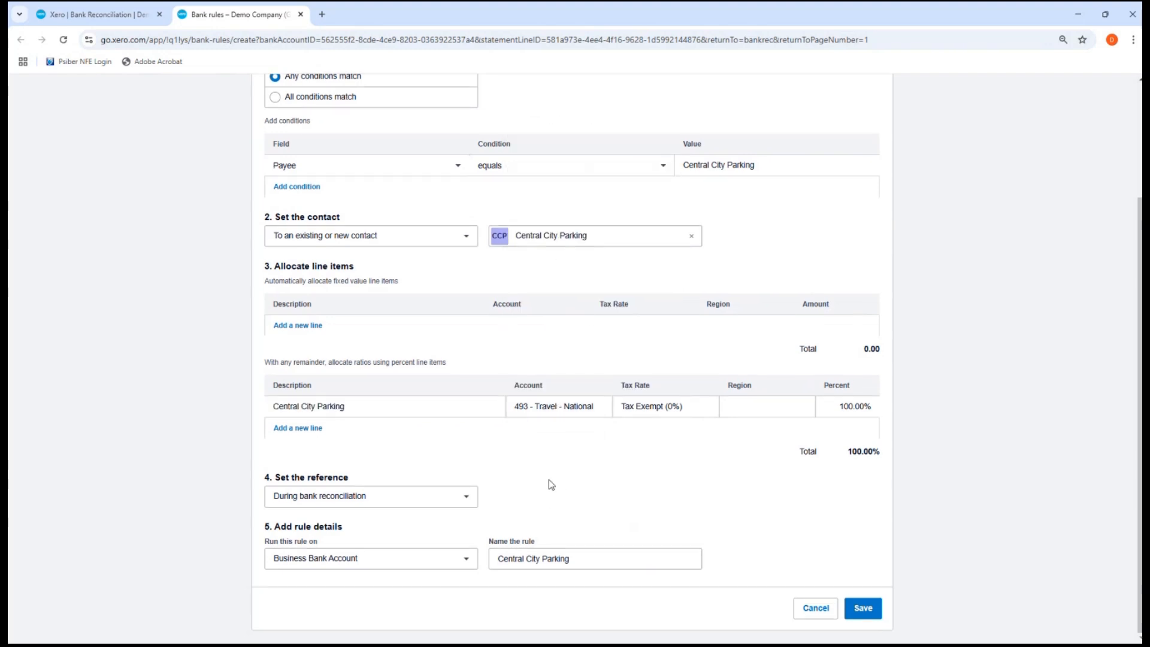
Take the rule's reference from the bank statement's Reference field
left_click(382, 501)
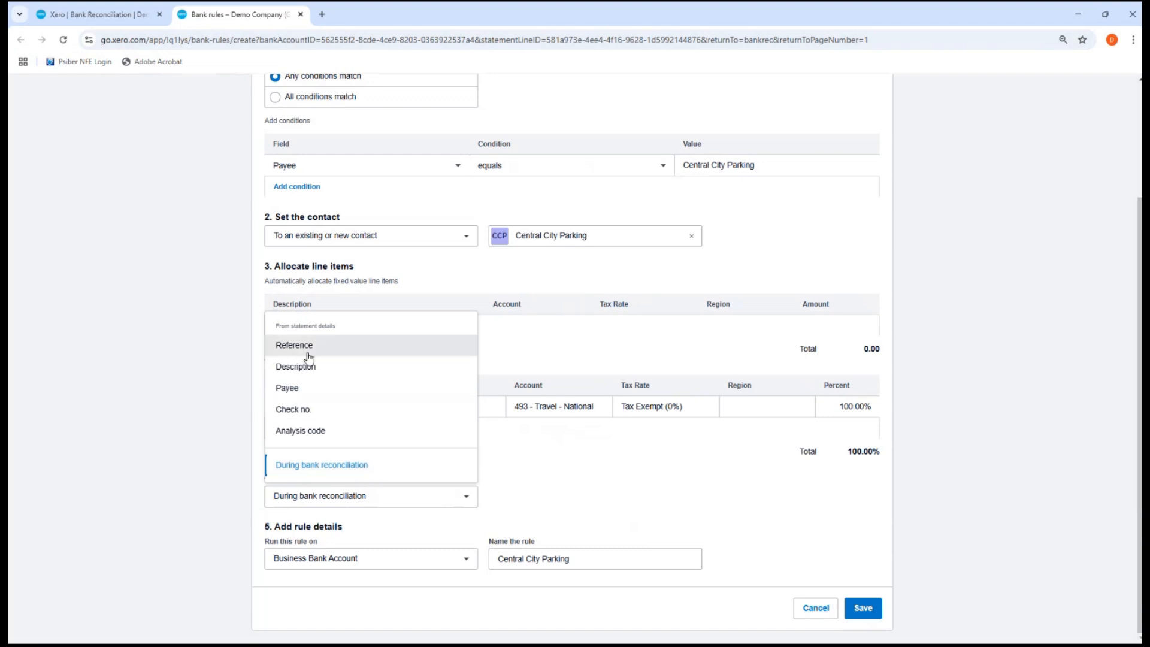
left_click(292, 344)
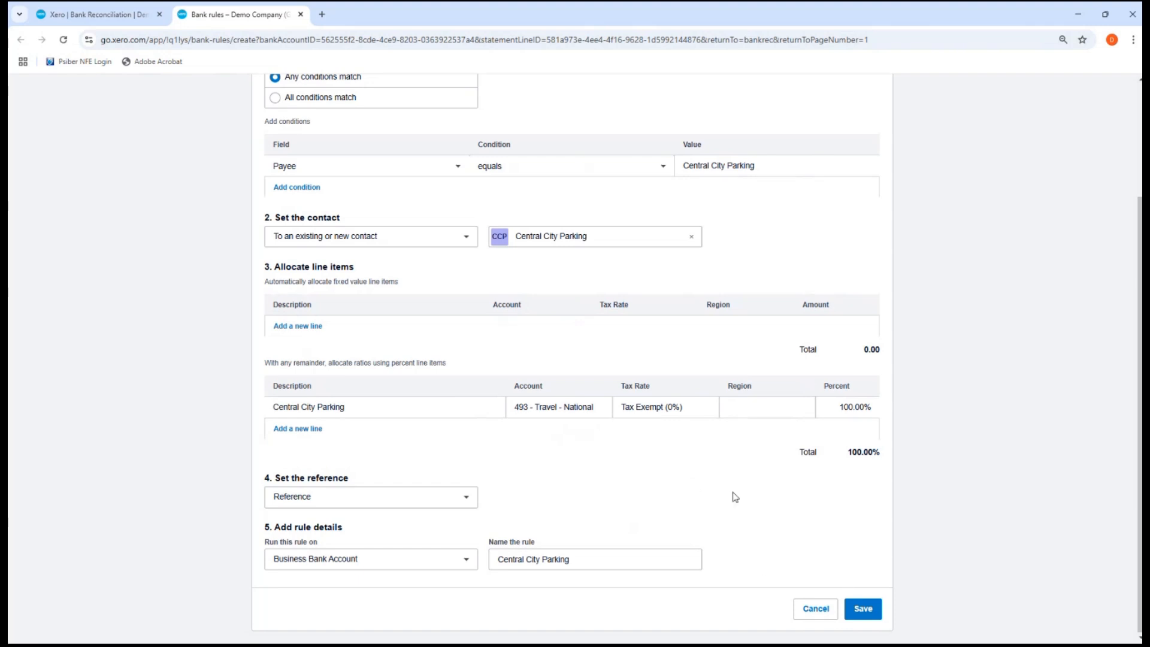
scroll(735, 496, "up", 1)
scroll(736, 496, "up", 3)
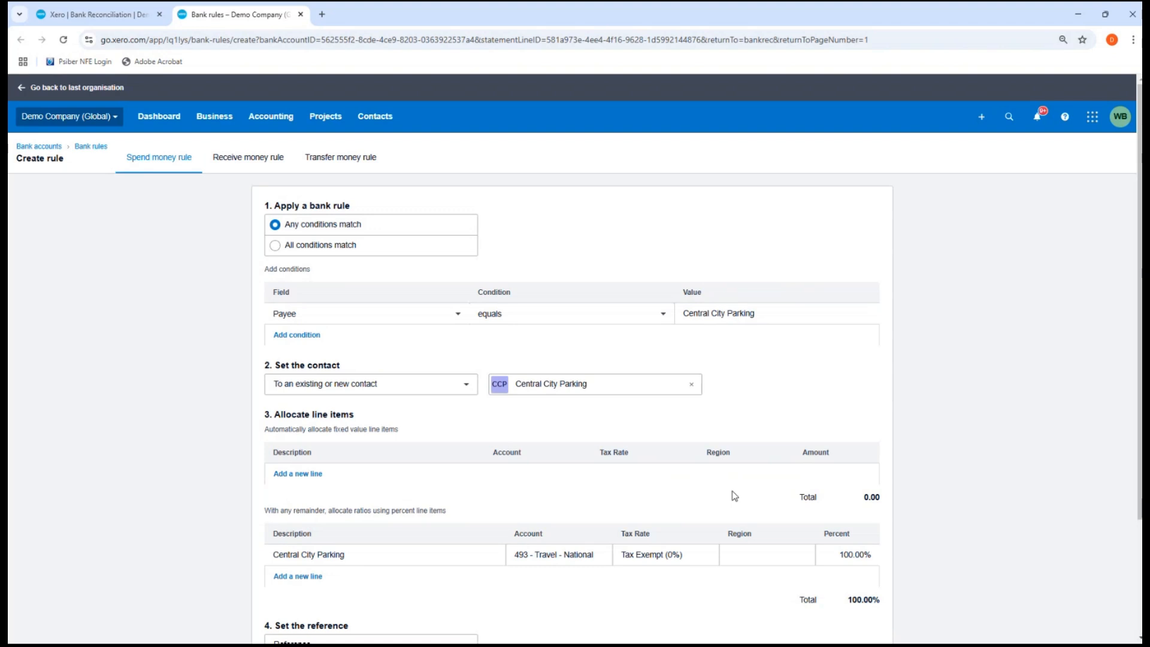
scroll(735, 496, "down", 1)
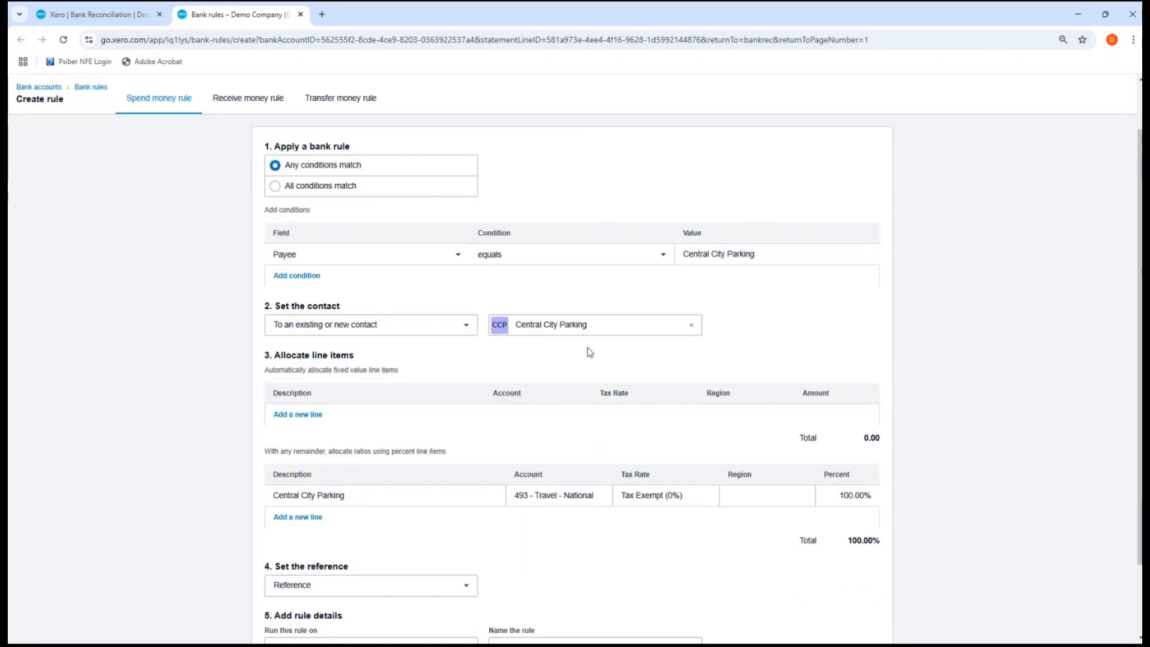
Change the Payee condition to 'contains' Central City Parking, keeping Payee as the matched field
left_click(557, 255)
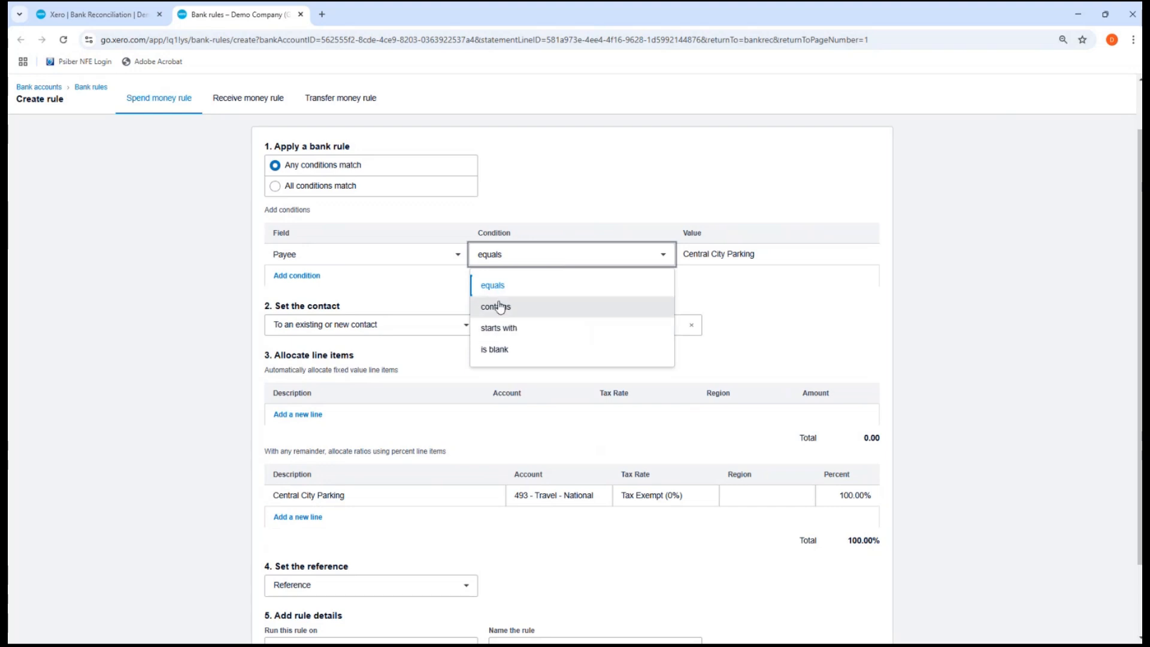
left_click(501, 307)
scroll(430, 312, "up", 1)
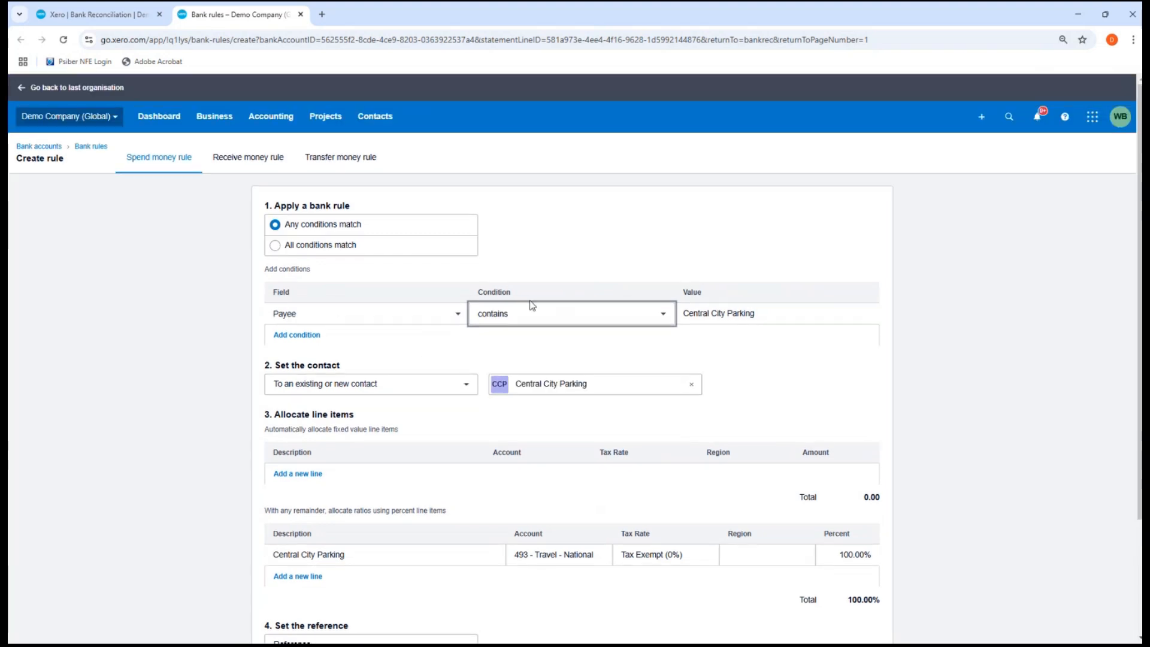
left_click(355, 316)
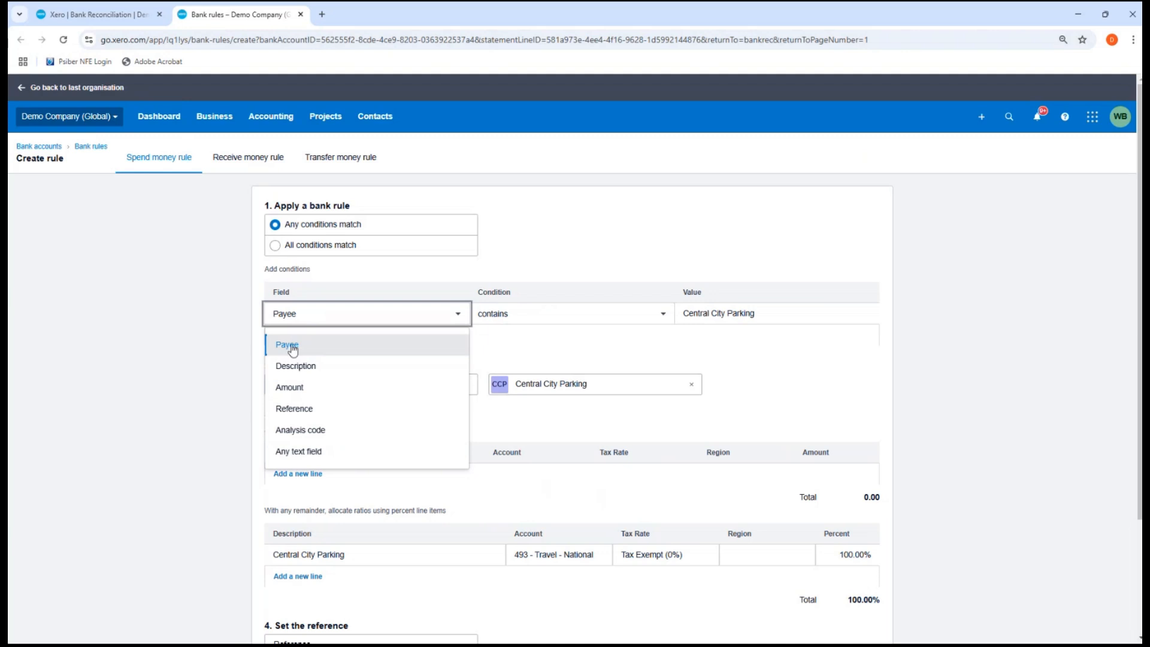
left_click(489, 341)
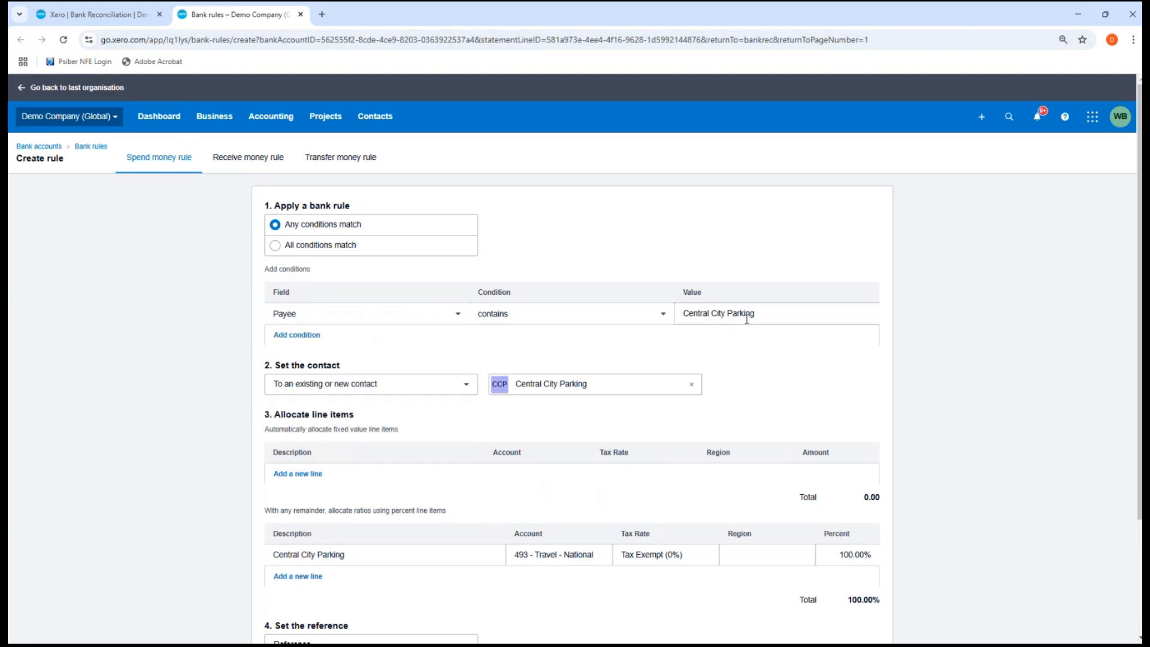
scroll(759, 354, "down", 3)
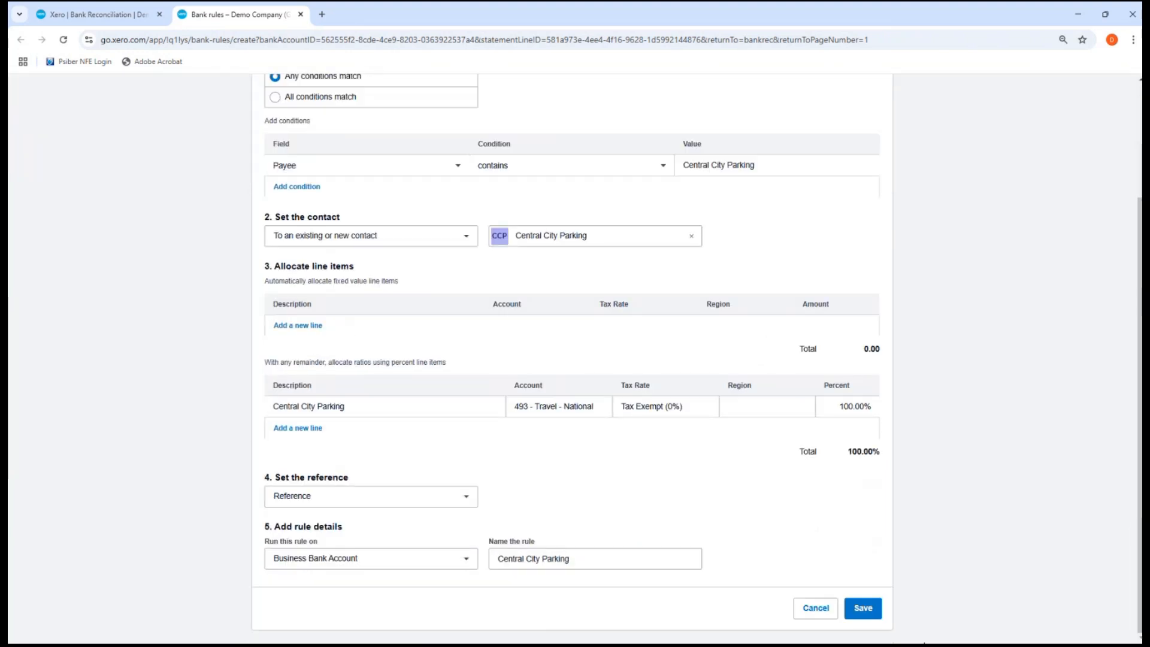
Save the Central City Parking bank rule
left_click(862, 609)
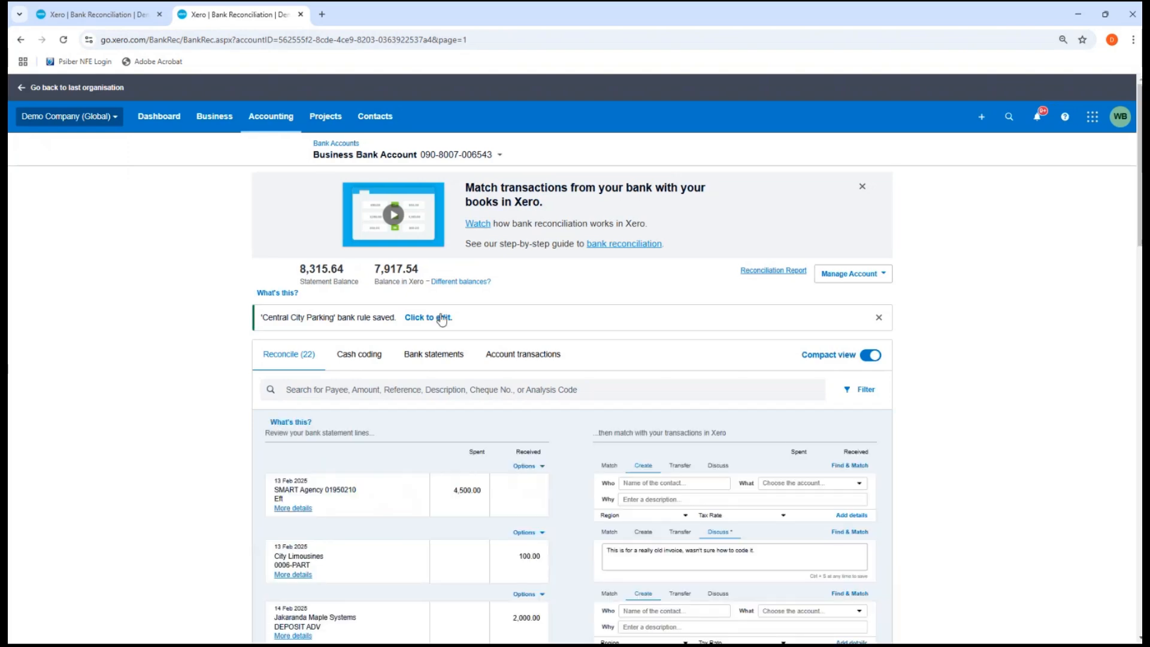
scroll(443, 321, "down", 10)
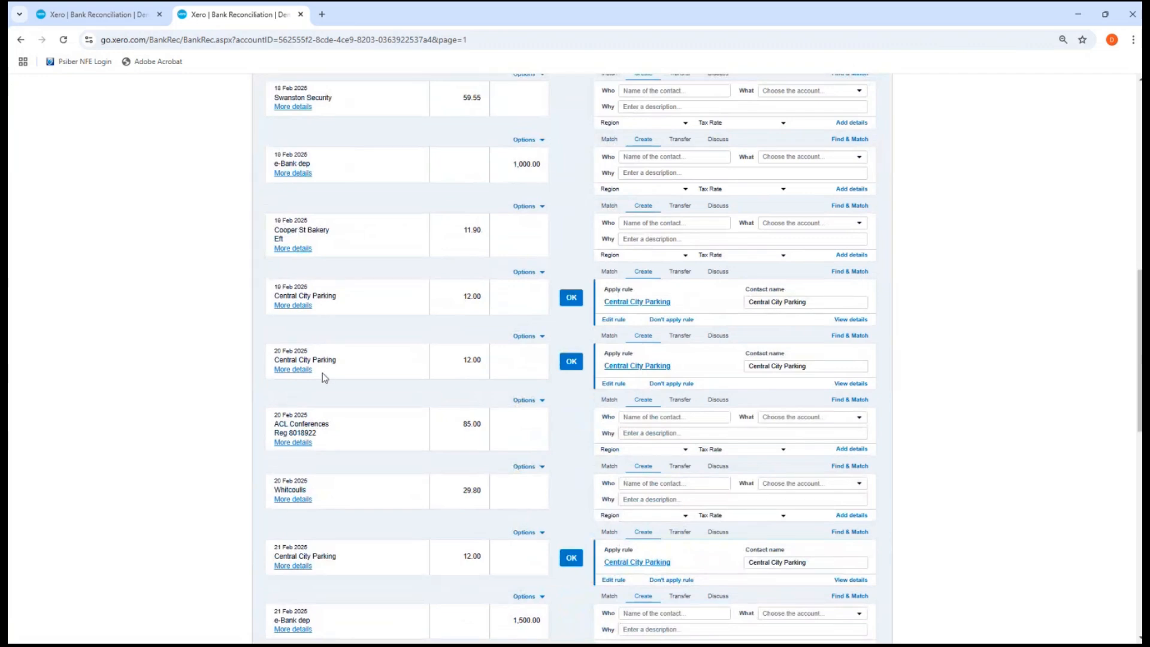
scroll(329, 545, "down", 2)
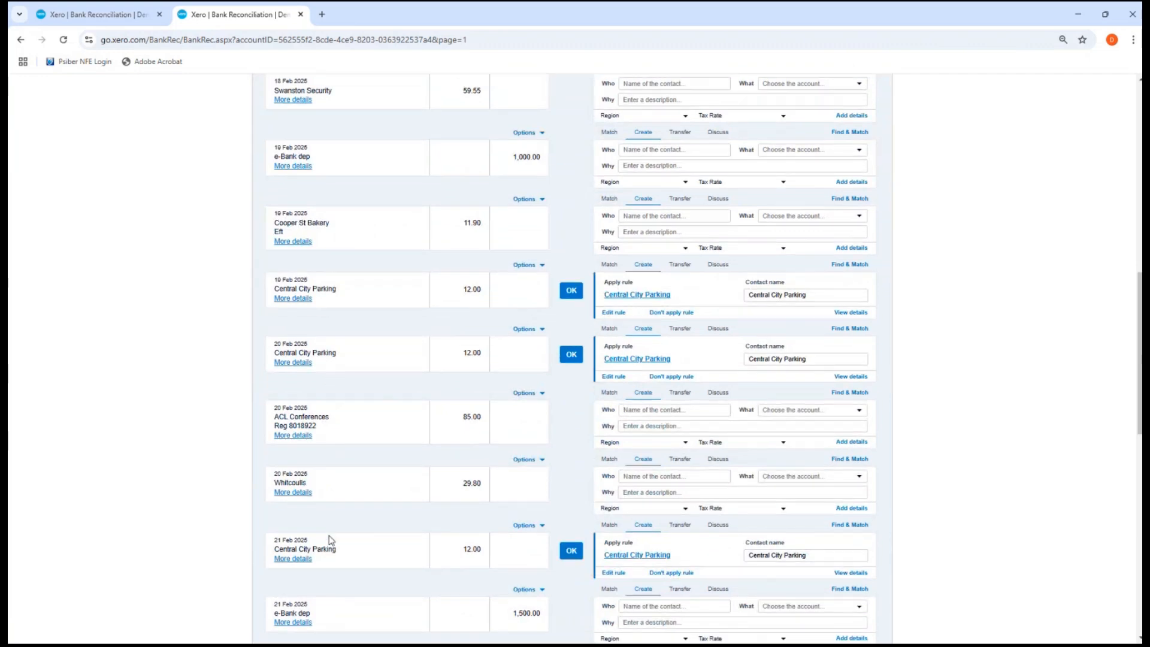
scroll(331, 541, "down", 4)
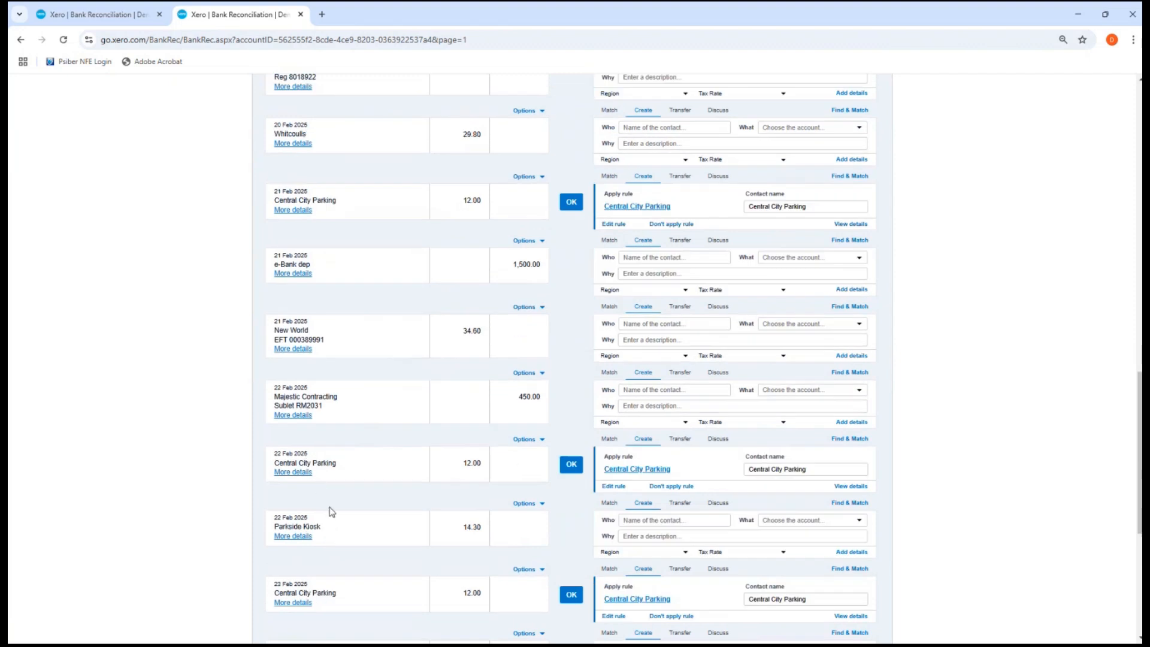
scroll(336, 513, "down", 1)
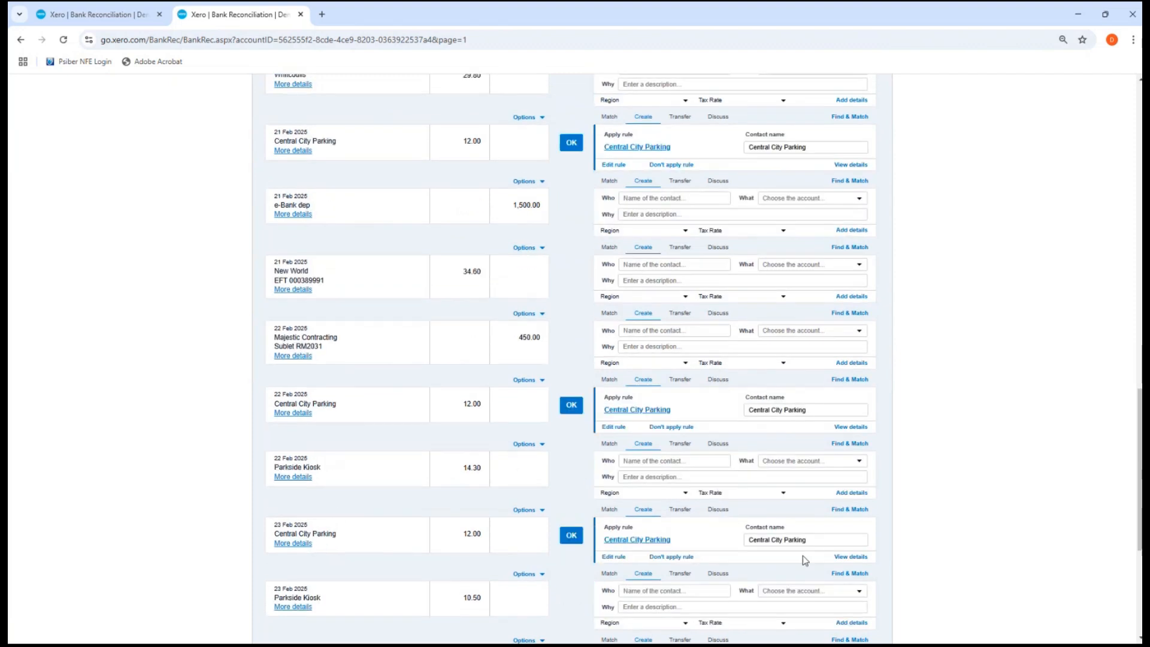
Reconcile the five Central City Parking lines dated 19 to 23 Feb
left_click(571, 535)
left_click(569, 408)
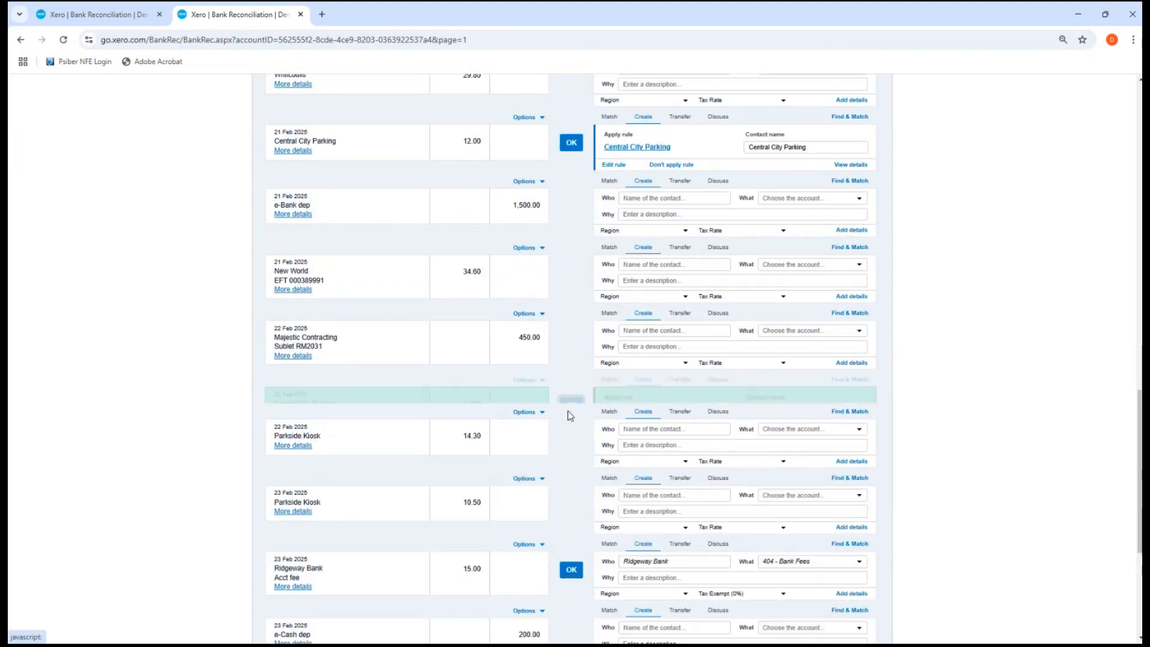
left_click(572, 143)
scroll(573, 139, "up", 5)
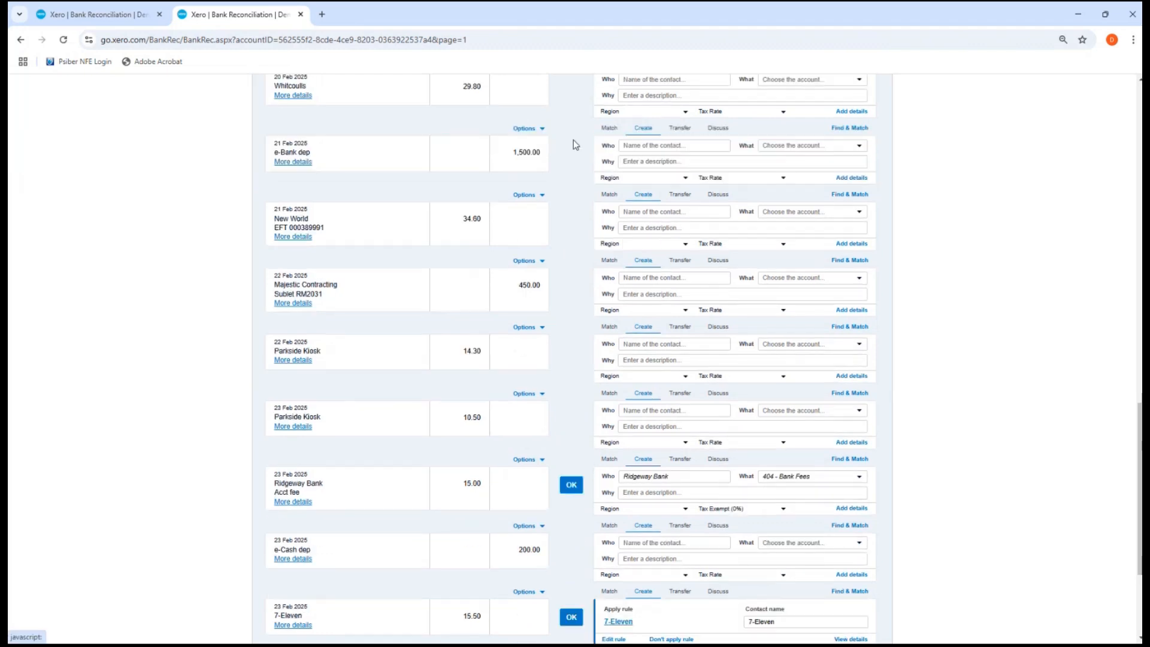
left_click(570, 304)
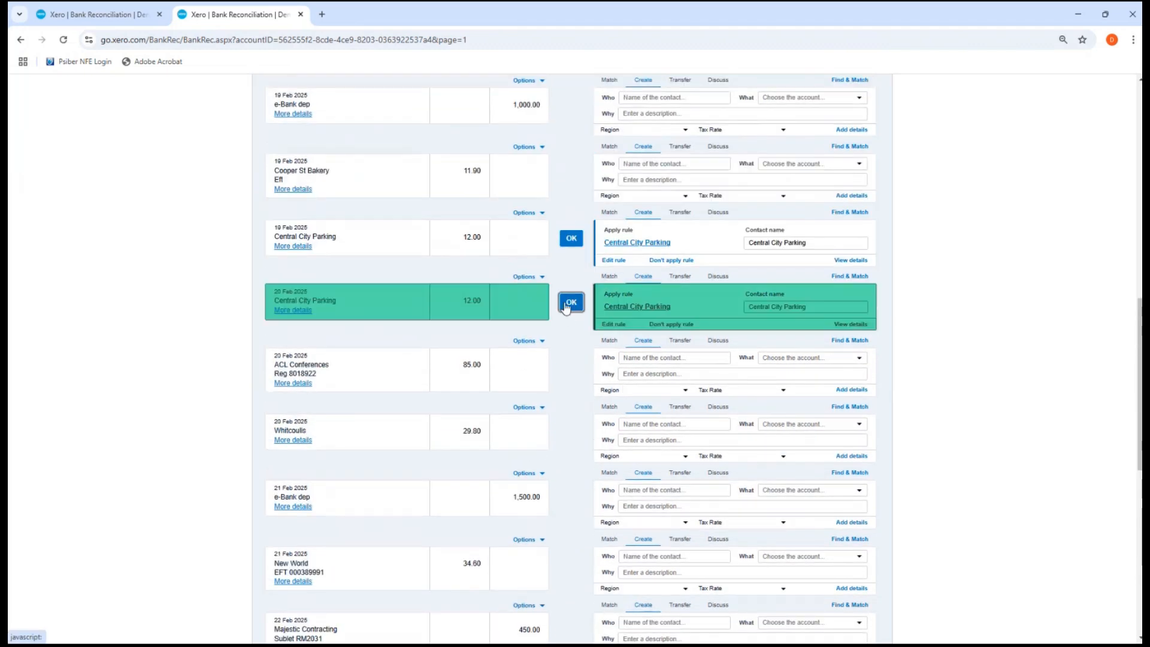
left_click(571, 238)
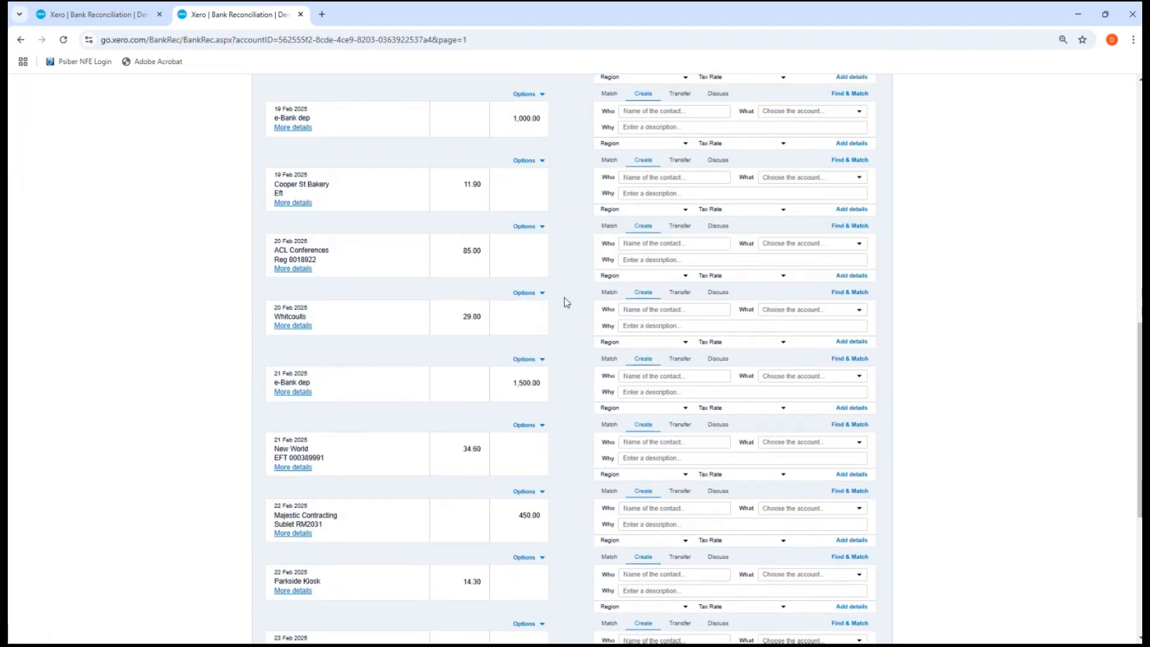
scroll(564, 297, "up", 5)
scroll(564, 297, "up", 5)
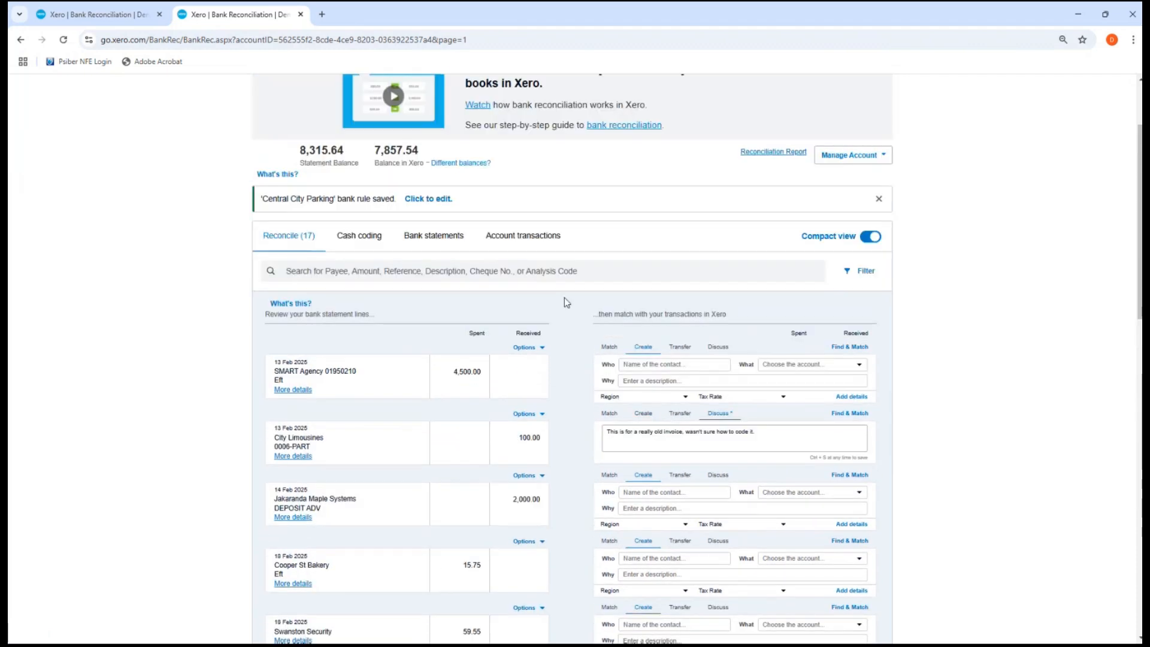
Match the 4,500 SMART Agency payment to its 3 Jan and 13 Feb bills and reconcile it
scroll(483, 295, "down", 1)
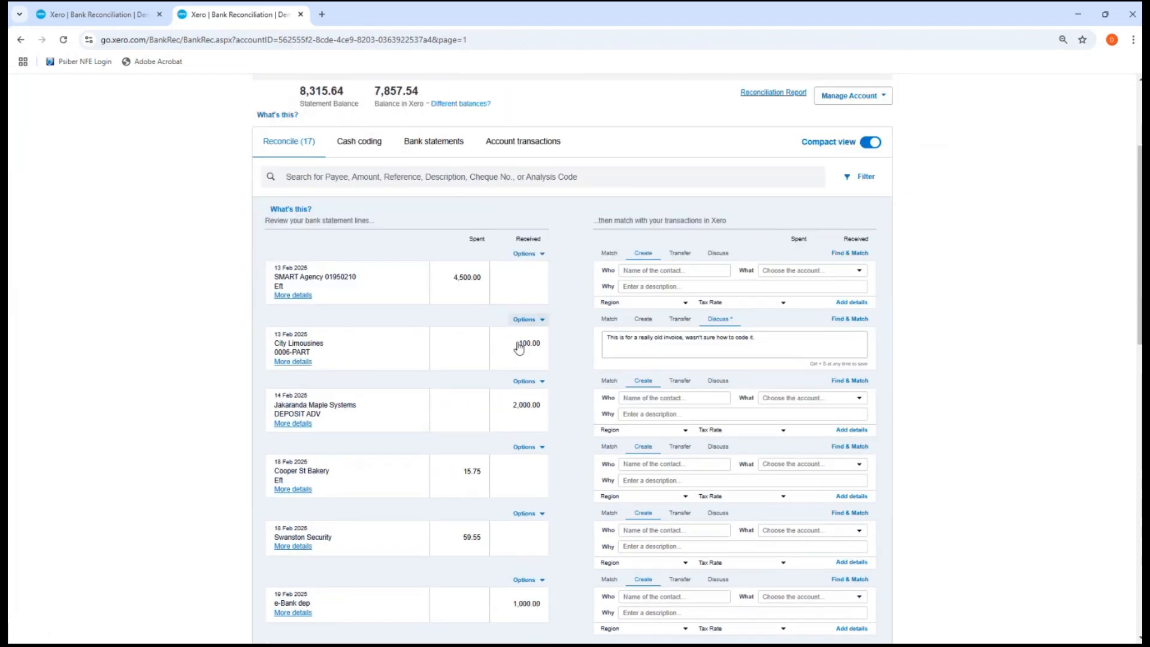
left_click(608, 256)
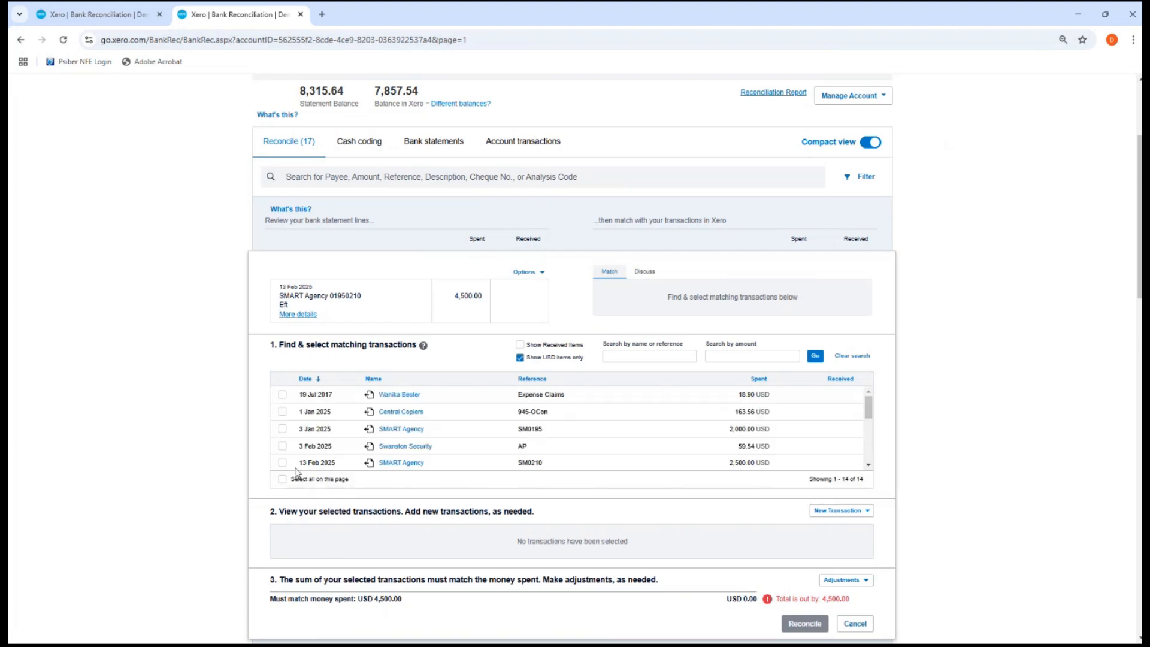
left_click(283, 429)
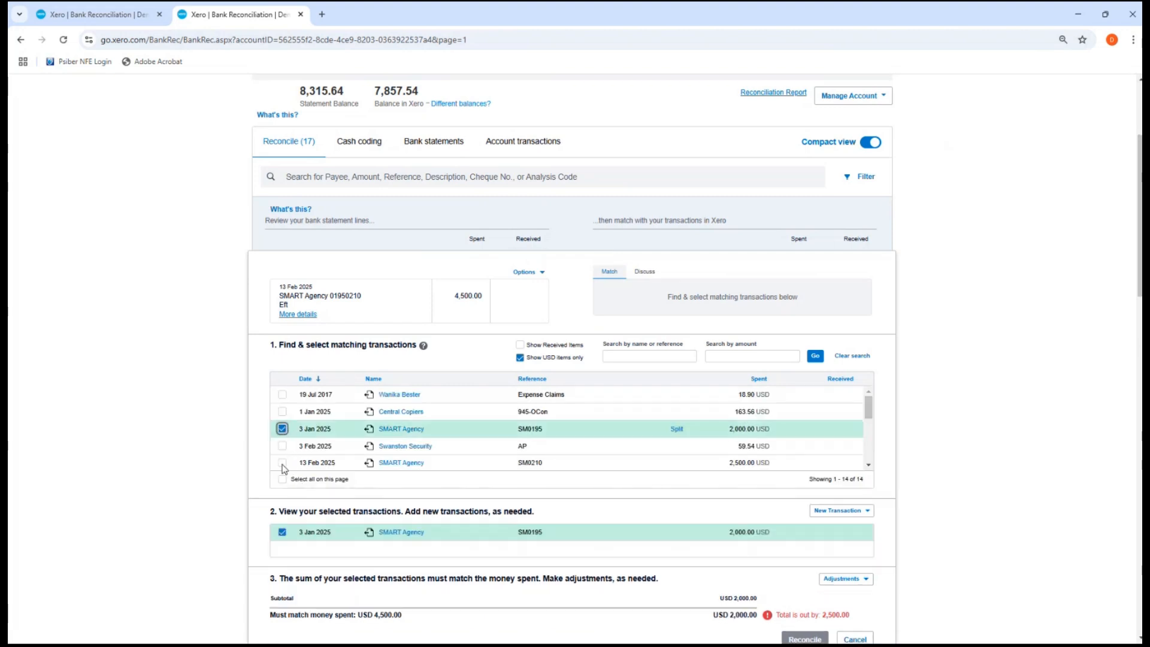
left_click(282, 462)
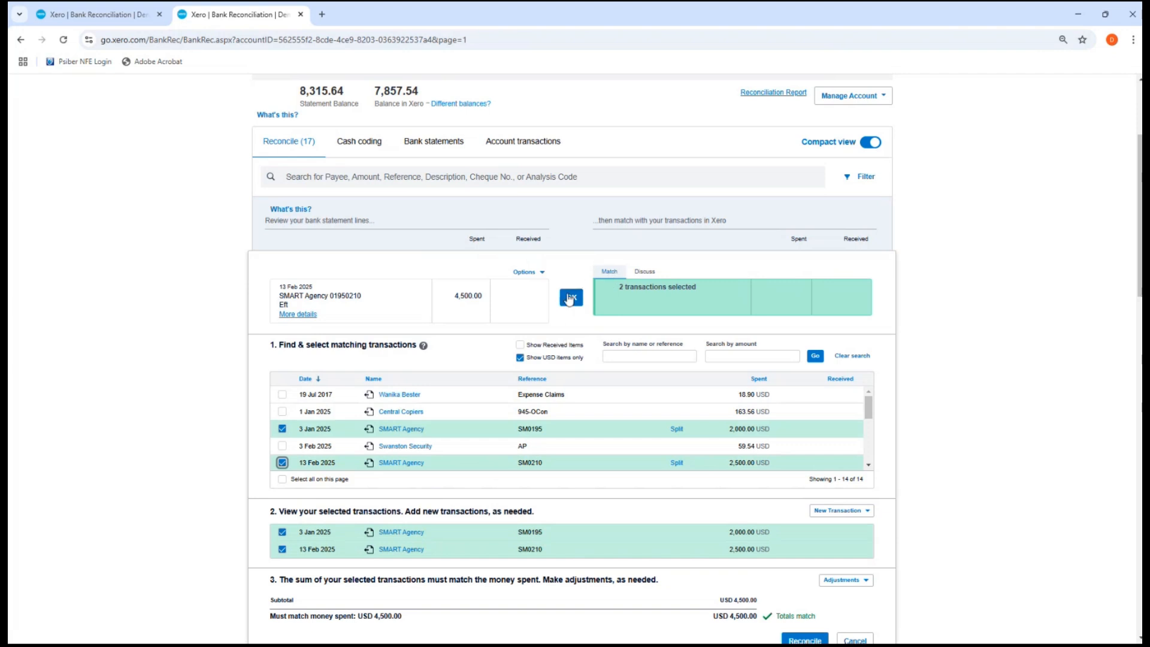
left_click(571, 297)
Open Find & Match for the 19 Feb 1,000.00 e-Bank deposit
left_click(623, 517)
scroll(624, 517, "down", 2)
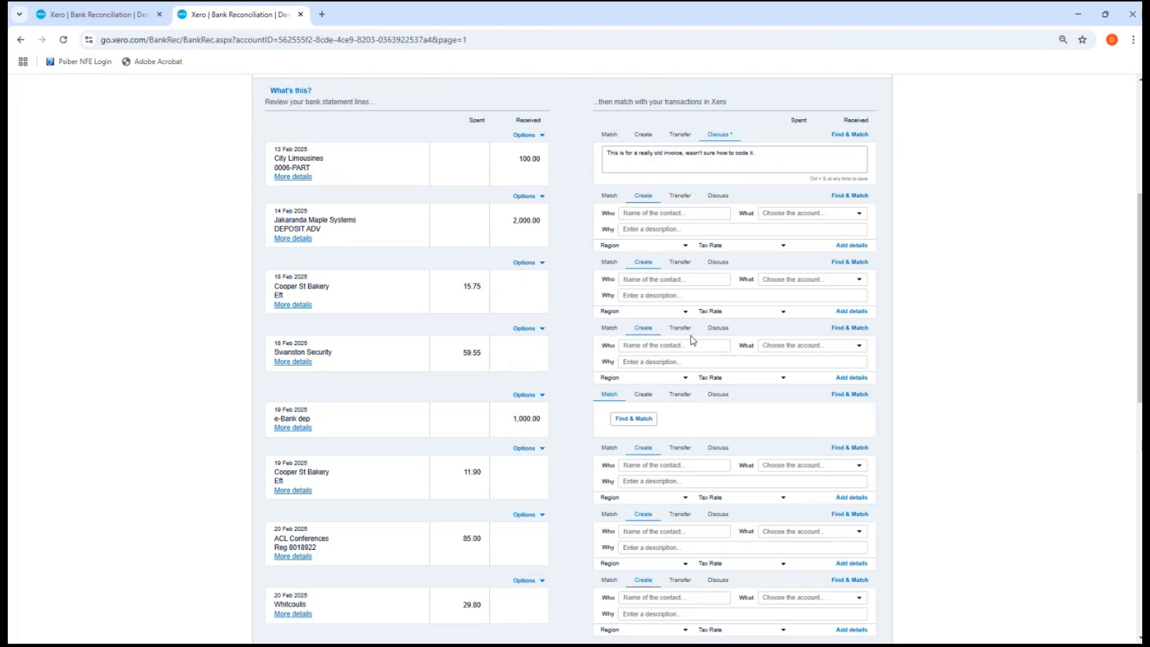
left_click(610, 394)
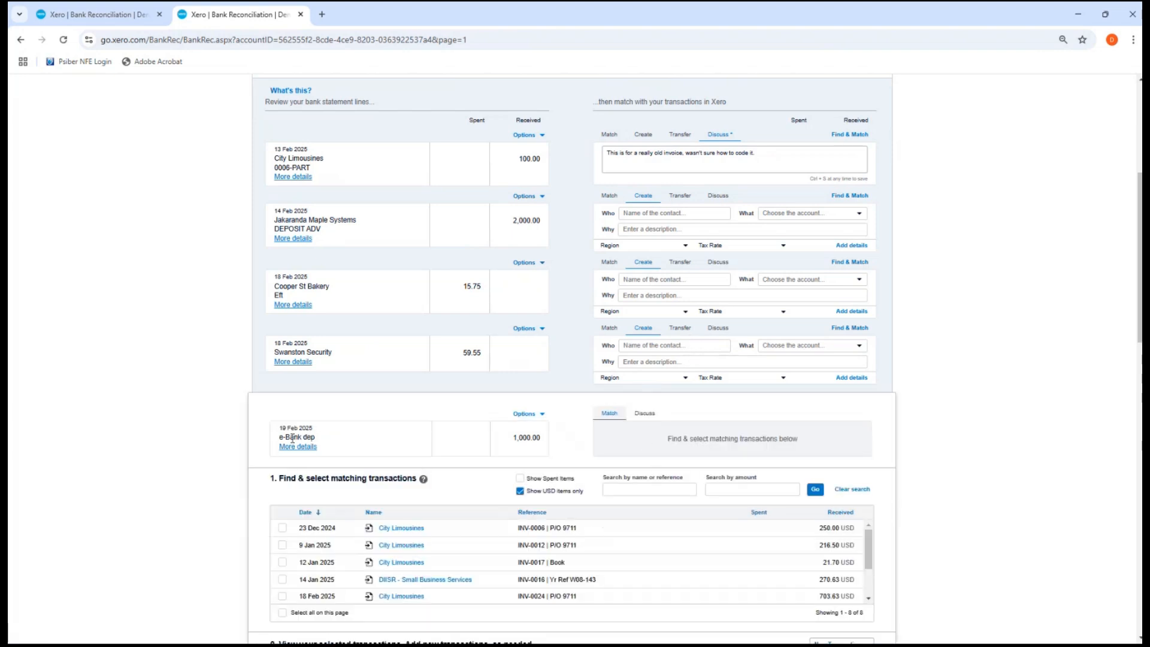
left_click_drag(282, 441, 318, 445)
scroll(406, 546, "down", 2)
scroll(407, 545, "up", 2)
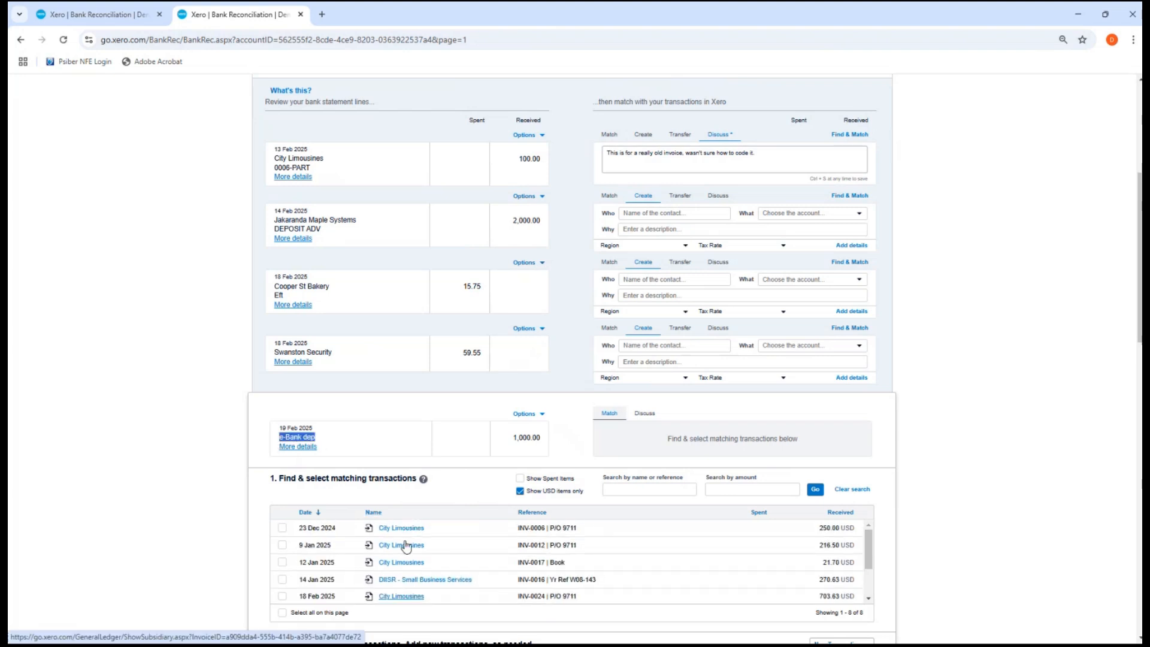
scroll(959, 453, "down", 2)
Tick City Limousines invoices INV-0024 (18 Feb), INV-0012 (9 Jan) and INV-0006 (23 Dec 2024)
scroll(960, 451, "down", 3)
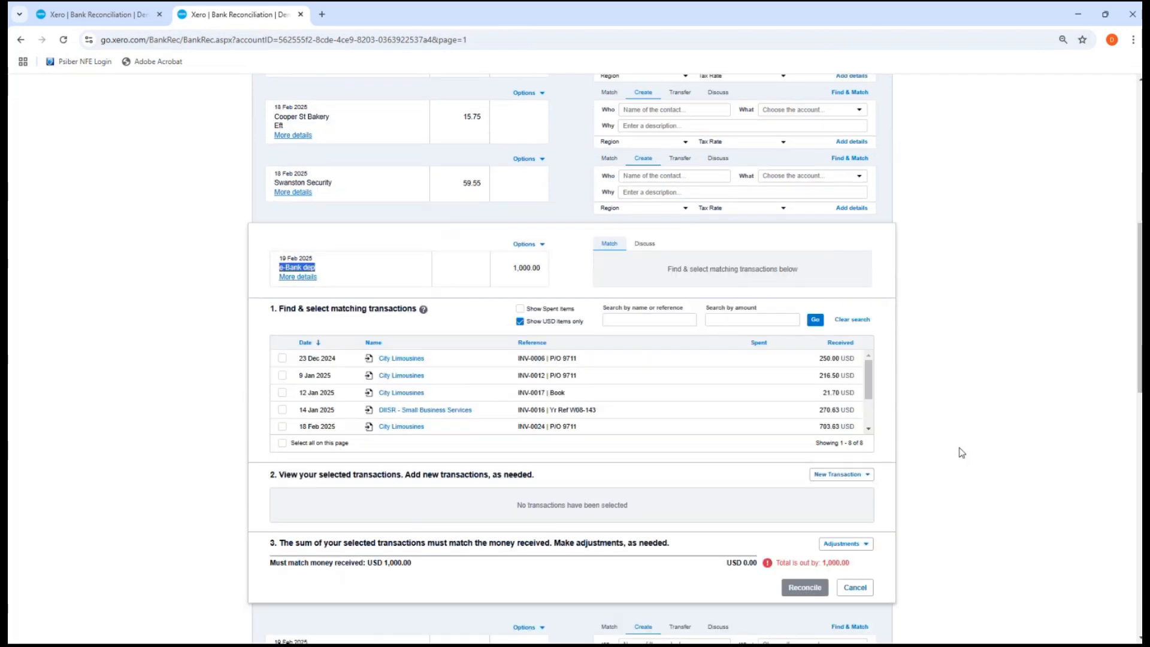
scroll(658, 390, "down", 2)
scroll(579, 338, "down", 1)
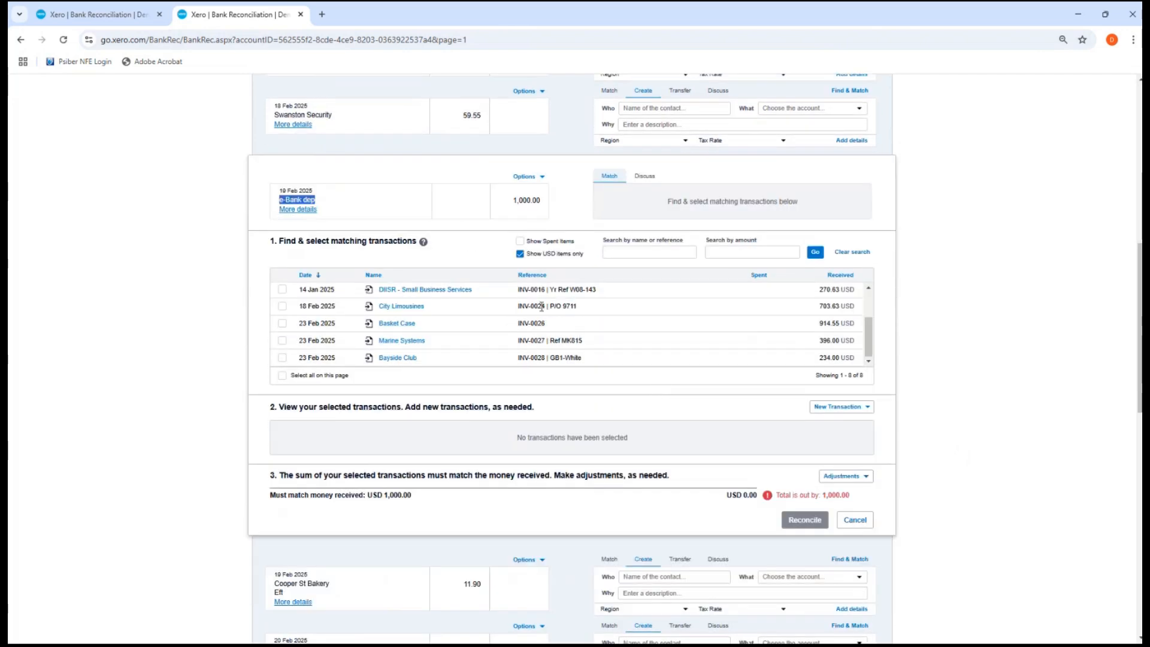
scroll(472, 293, "down", 2)
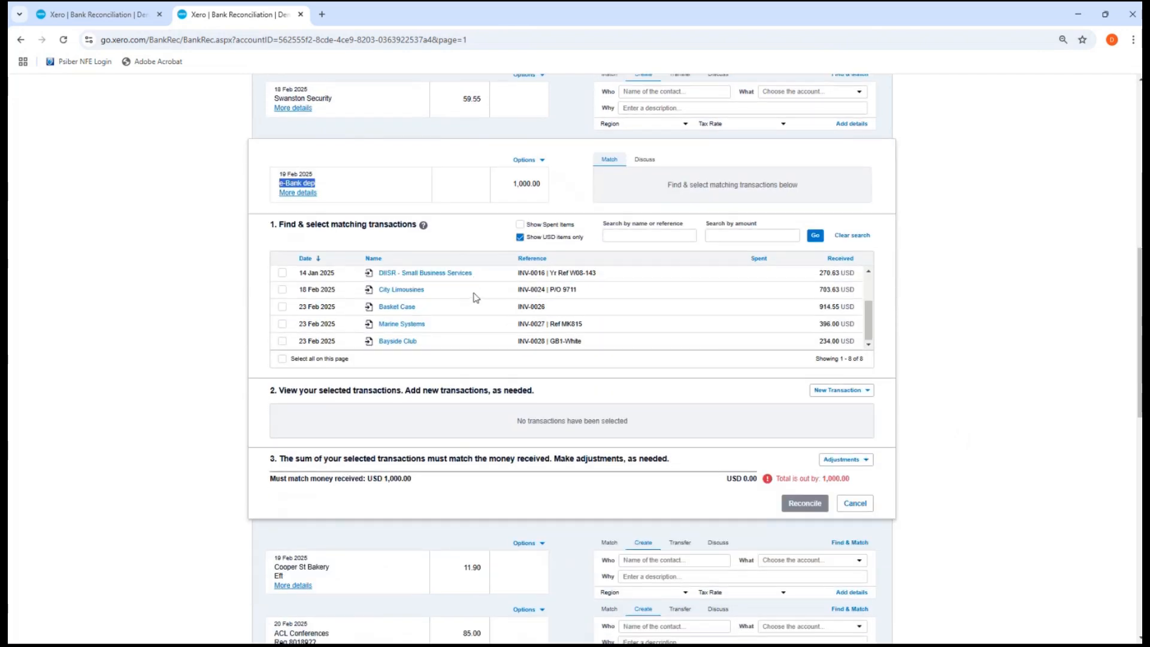
scroll(472, 285, "up", 1)
scroll(470, 285, "up", 2)
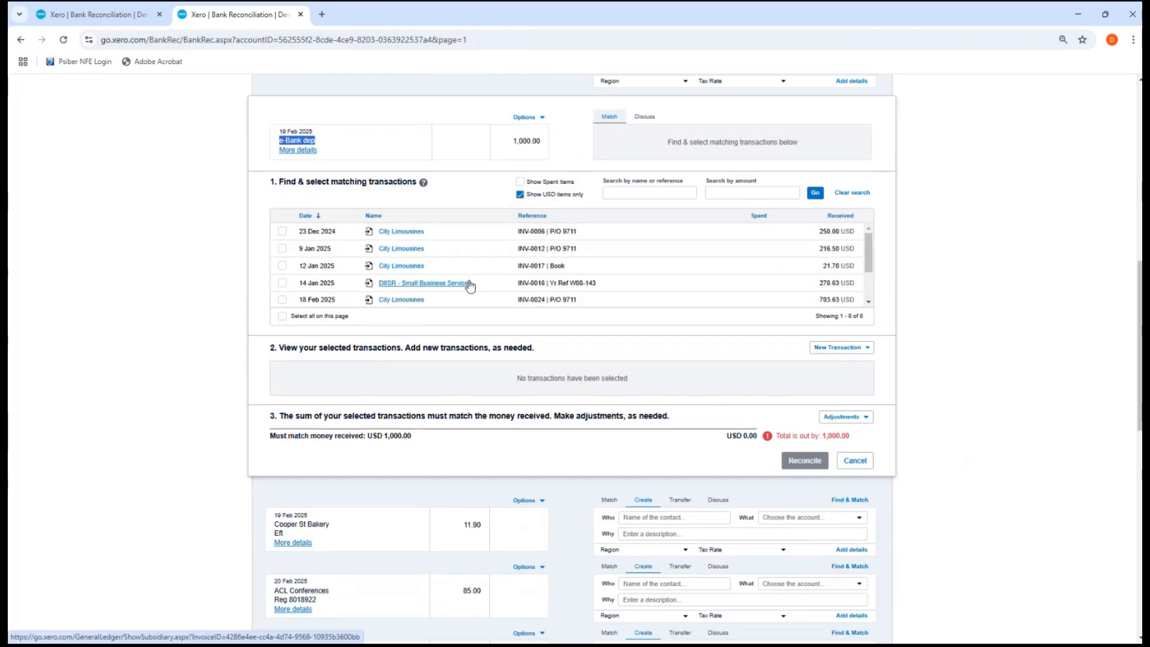
left_click(282, 299)
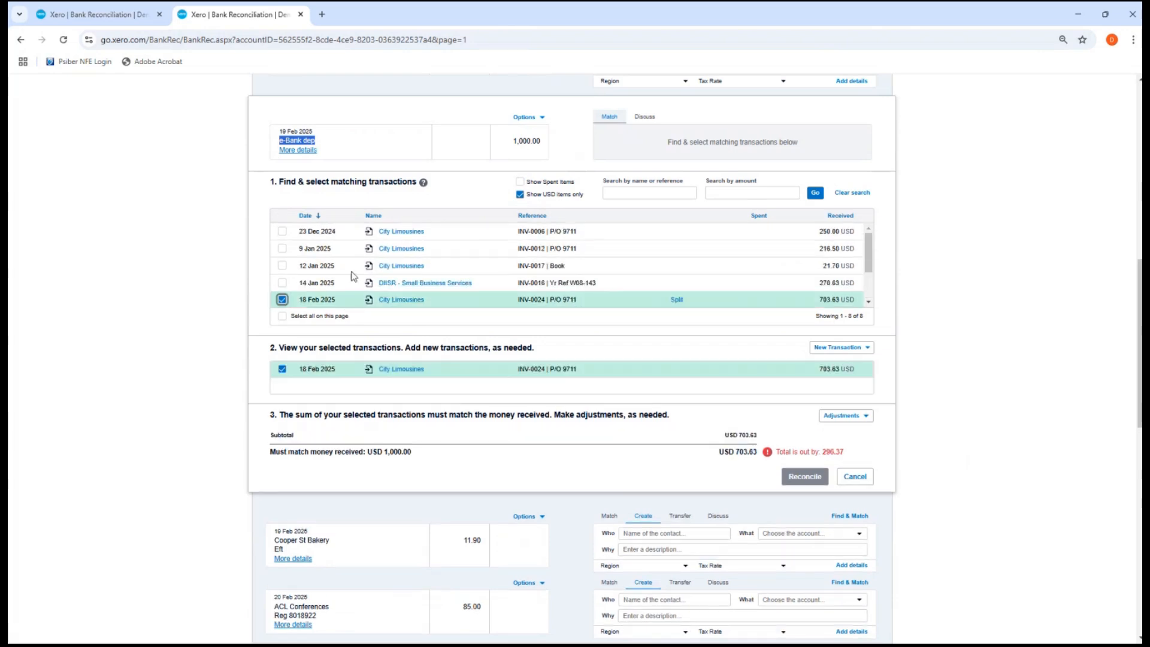
scroll(439, 342, "up", 3)
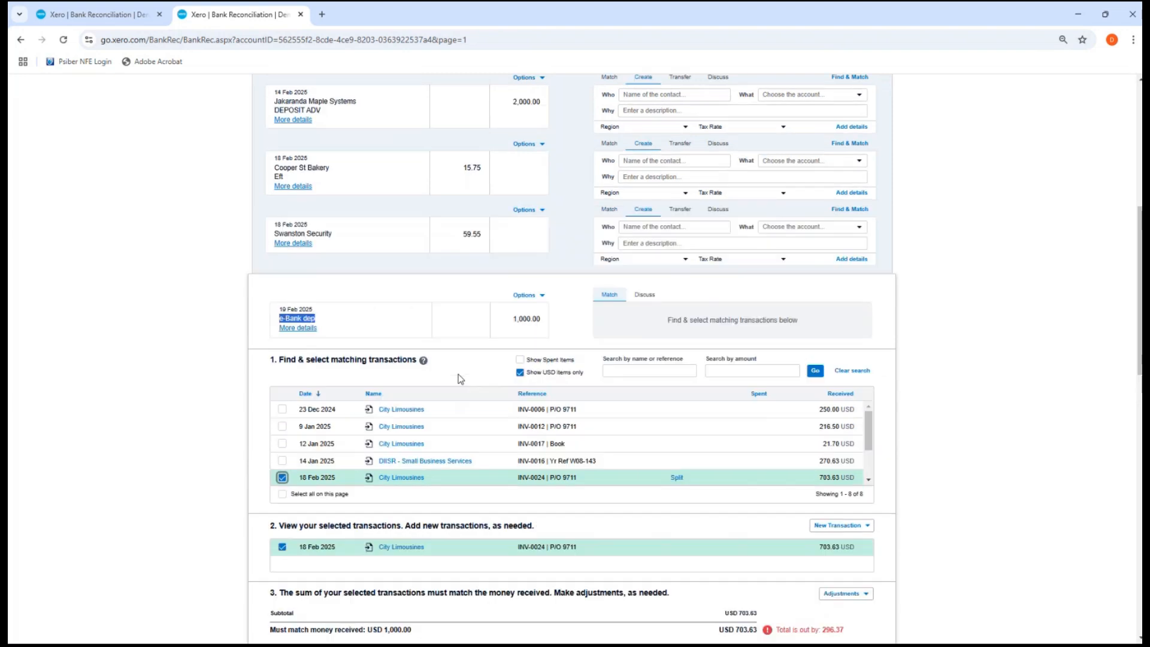
left_click(283, 427)
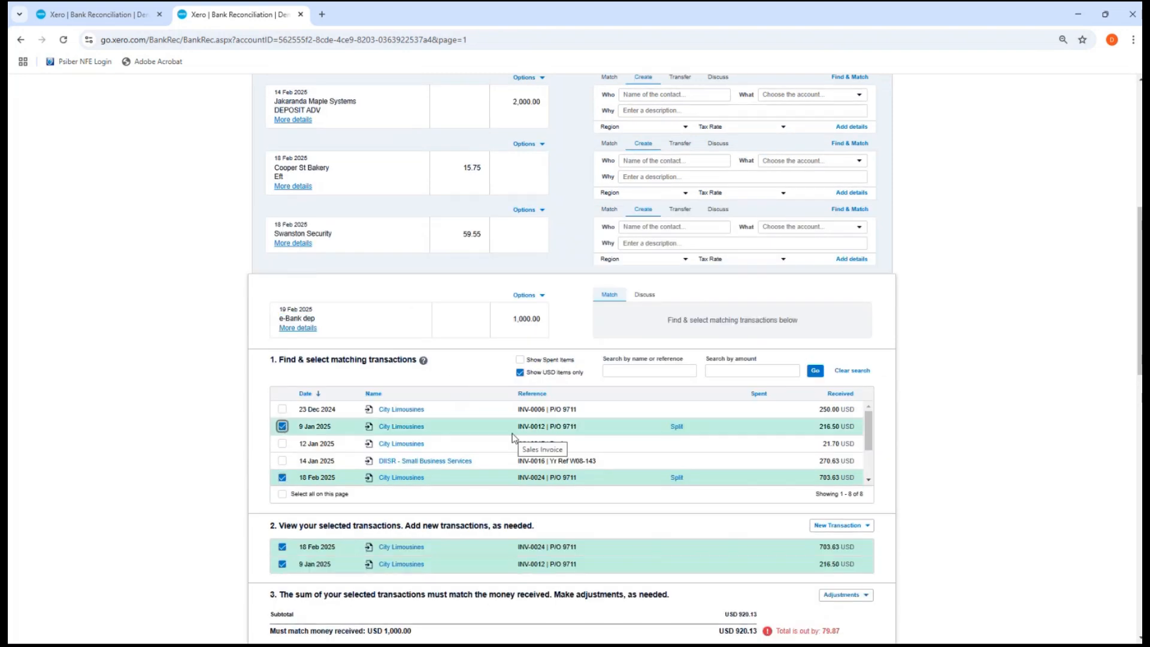
left_click(282, 409)
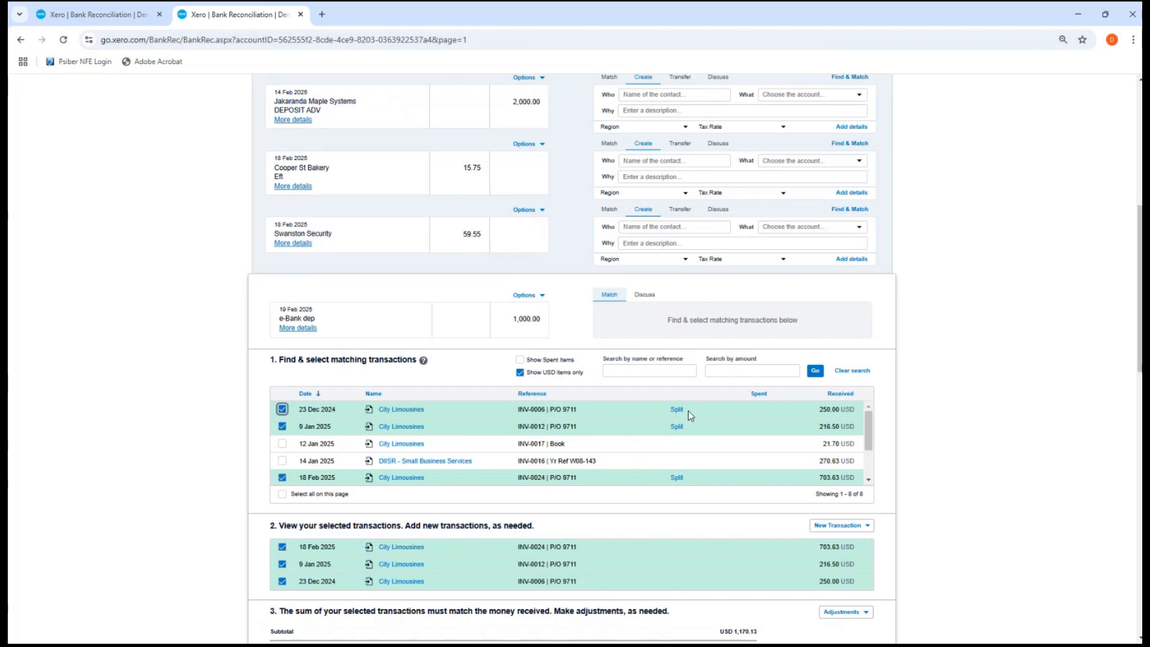
scroll(688, 411, "down", 2)
scroll(1064, 426, "up", 3)
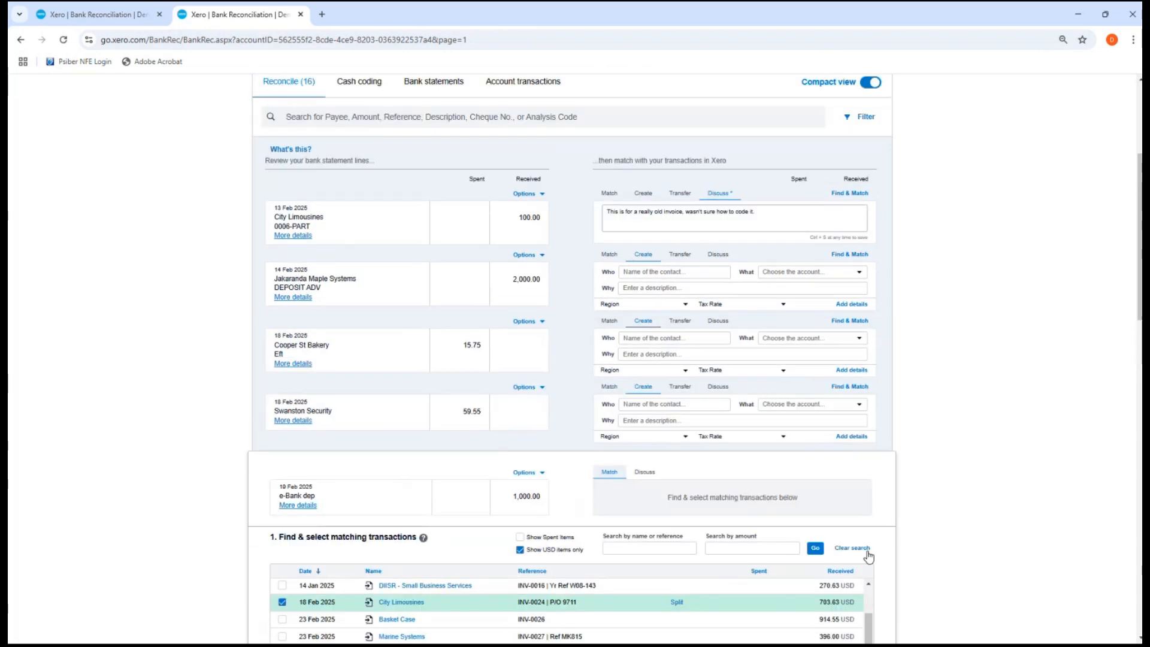
scroll(1010, 494, "up", 1)
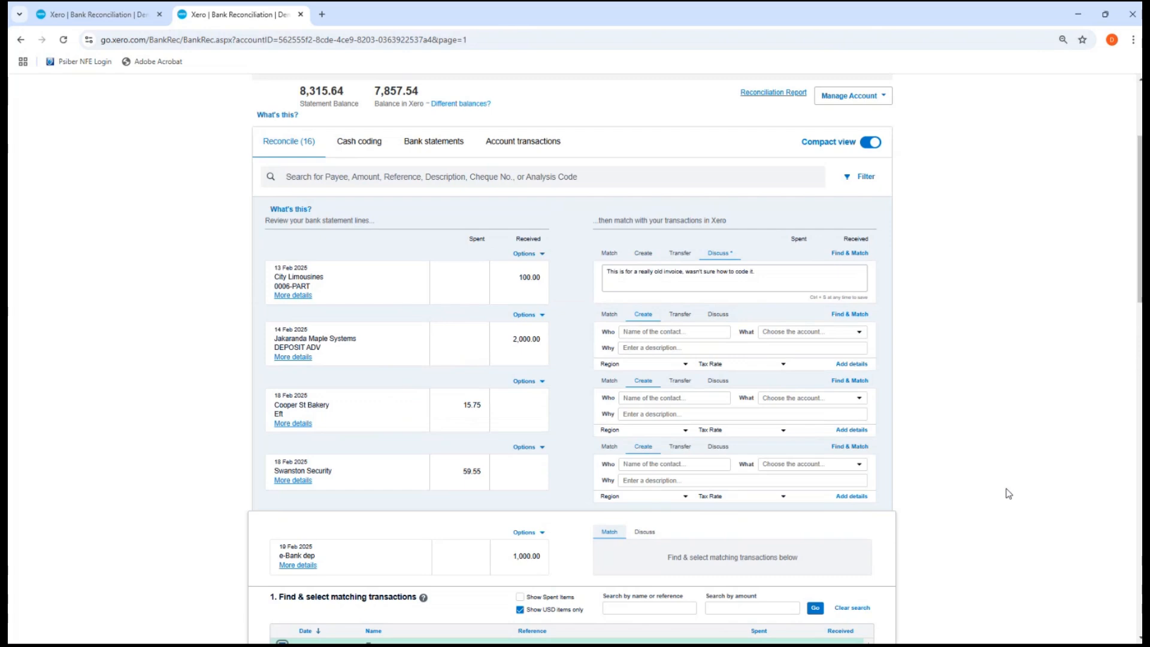
Split the 23 Dec City Limousines invoice to record a 79.87 part payment
scroll(1010, 494, "down", 5)
left_click(676, 351)
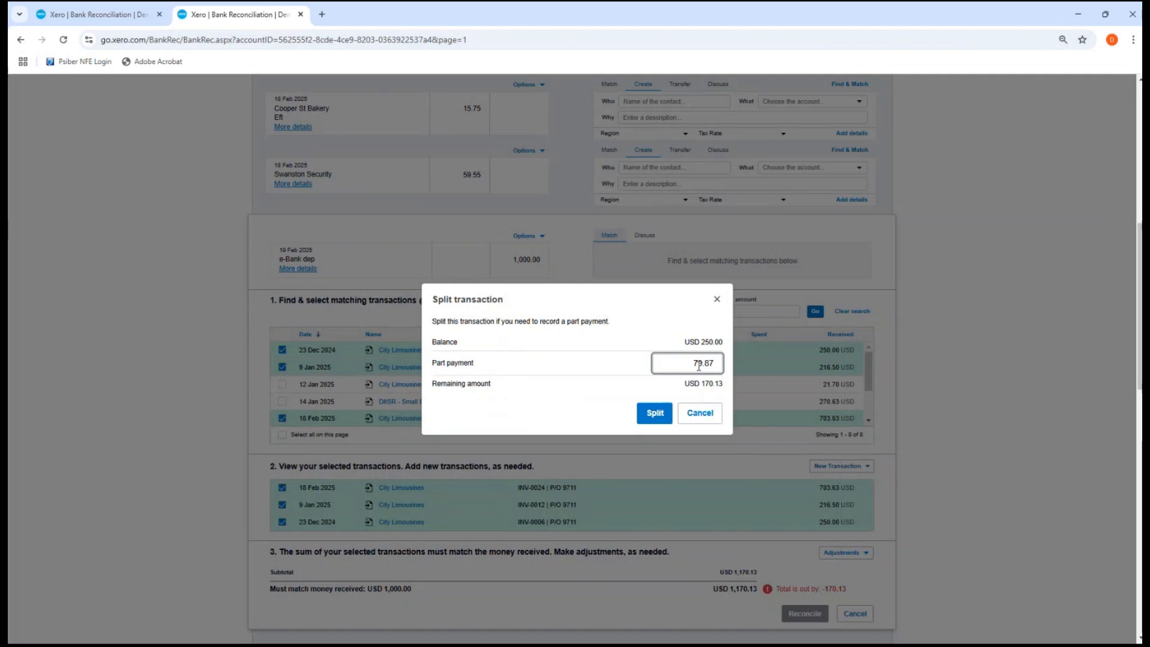
left_click(646, 418)
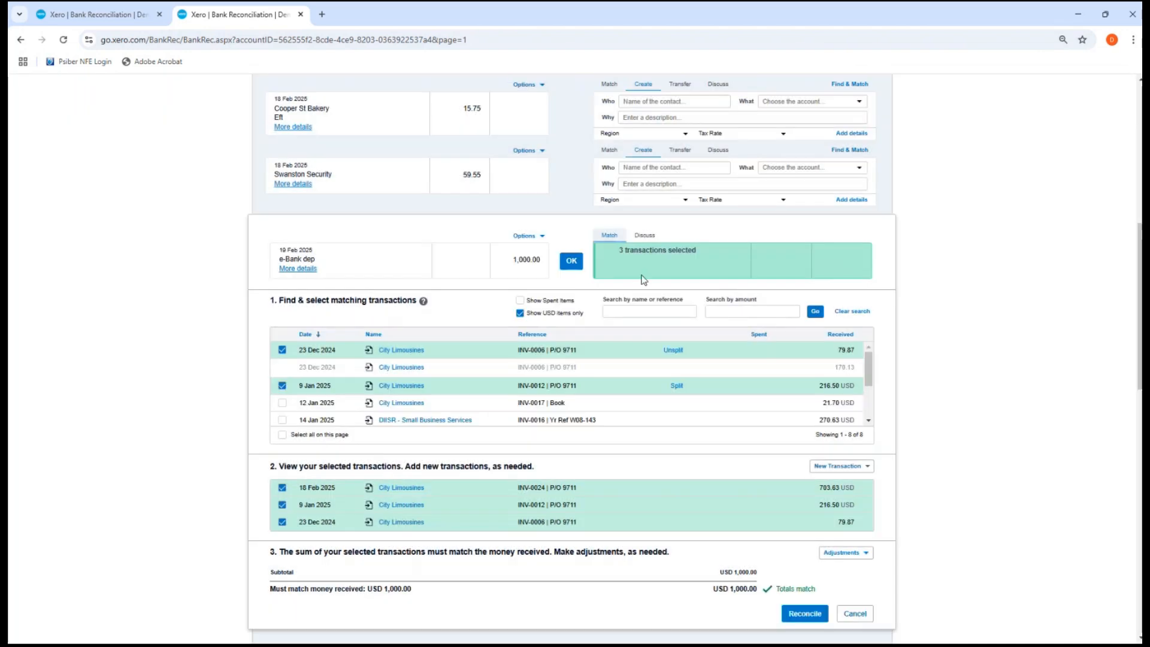
Reconcile the 19 Feb 1,000.00 e-Bank deposit against the three City Limousines invoices
left_click(570, 262)
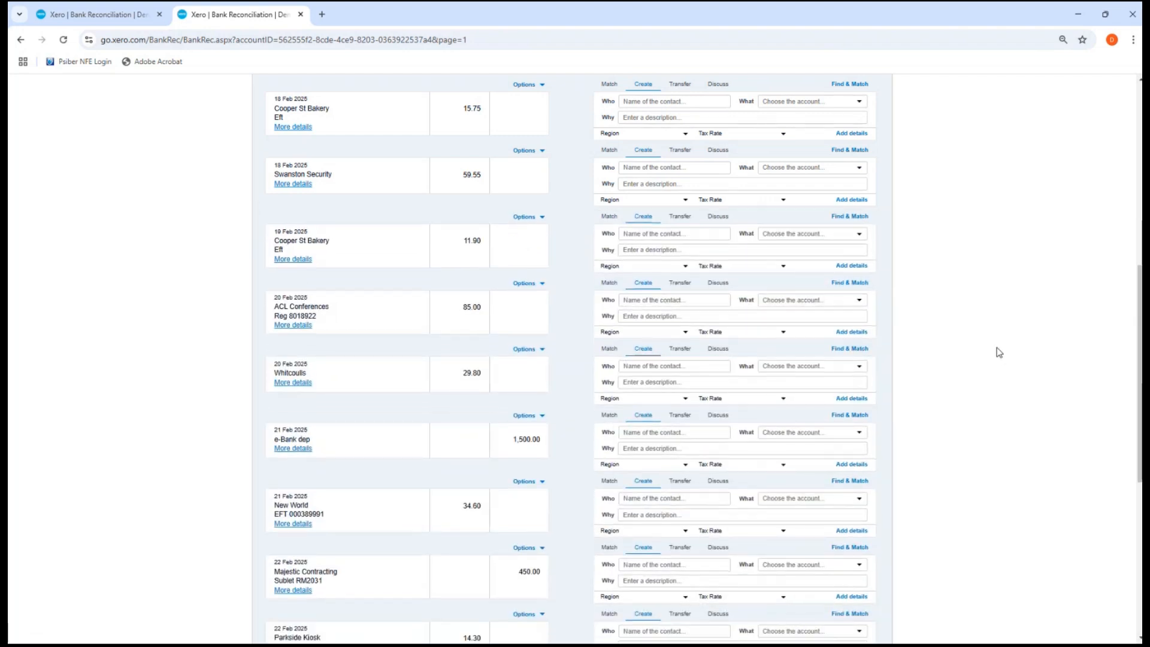
scroll(998, 353, "down", 3)
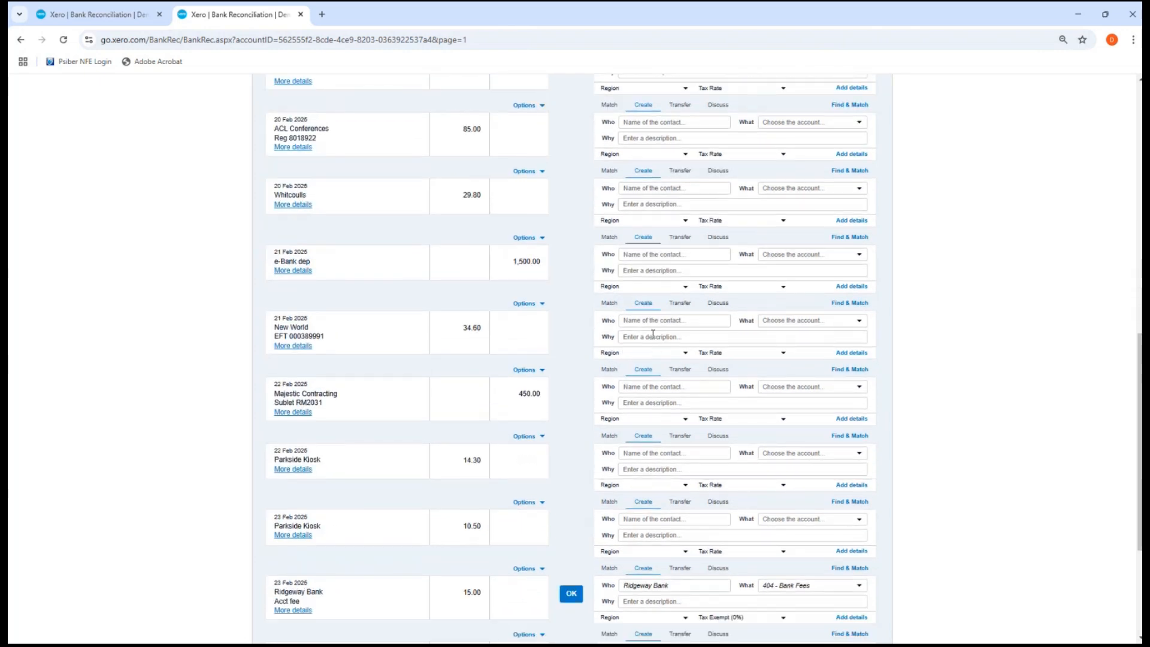
scroll(654, 334, "up", 1)
scroll(653, 334, "up", 3)
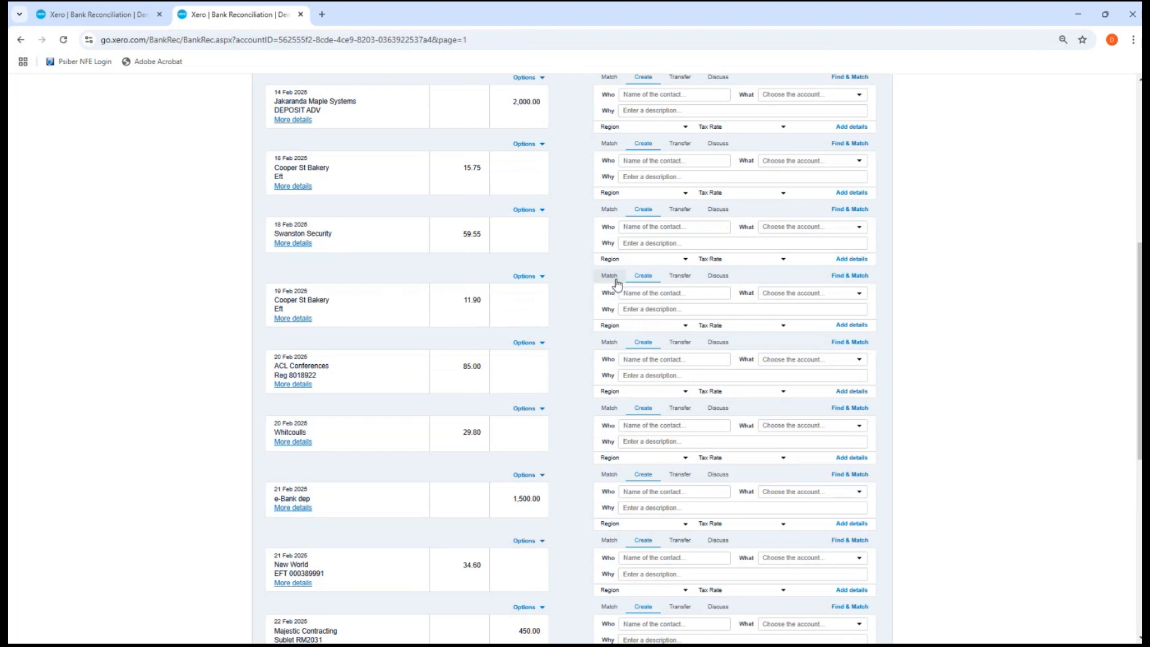
Copy the payee name from the statement and add Cooper St Bakery as a new contact for the 19 Feb line
left_click(649, 294)
left_click(330, 295)
left_click_drag(330, 298, 267, 304)
key("ctrl+c")
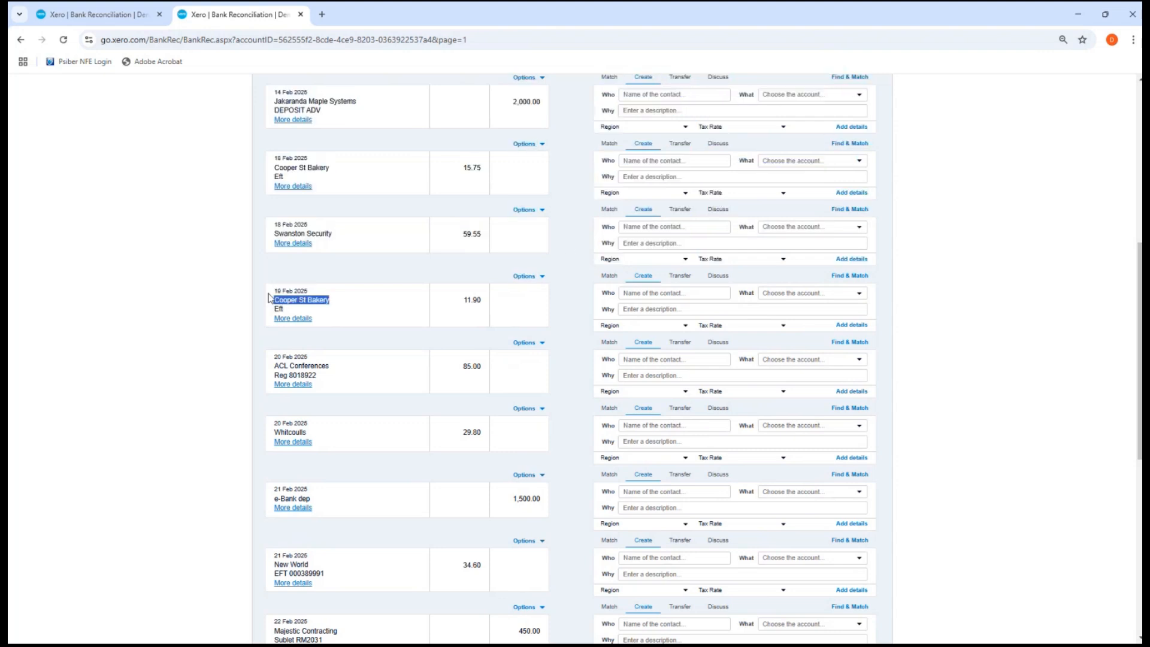
left_click(629, 294)
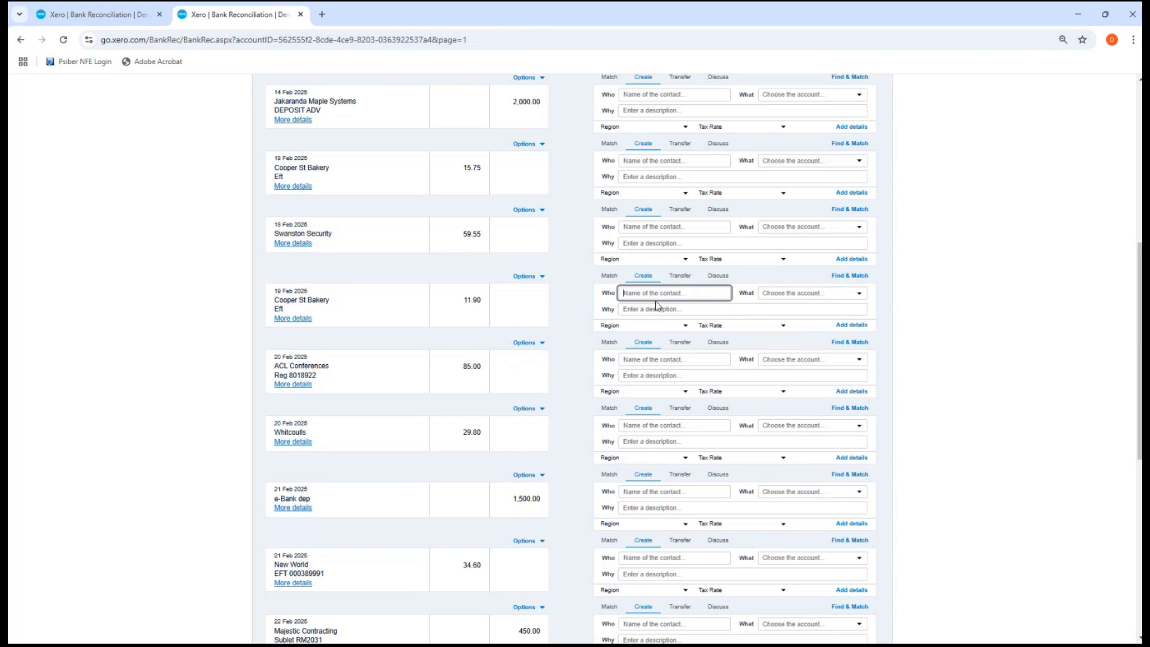
key("ctrl+v")
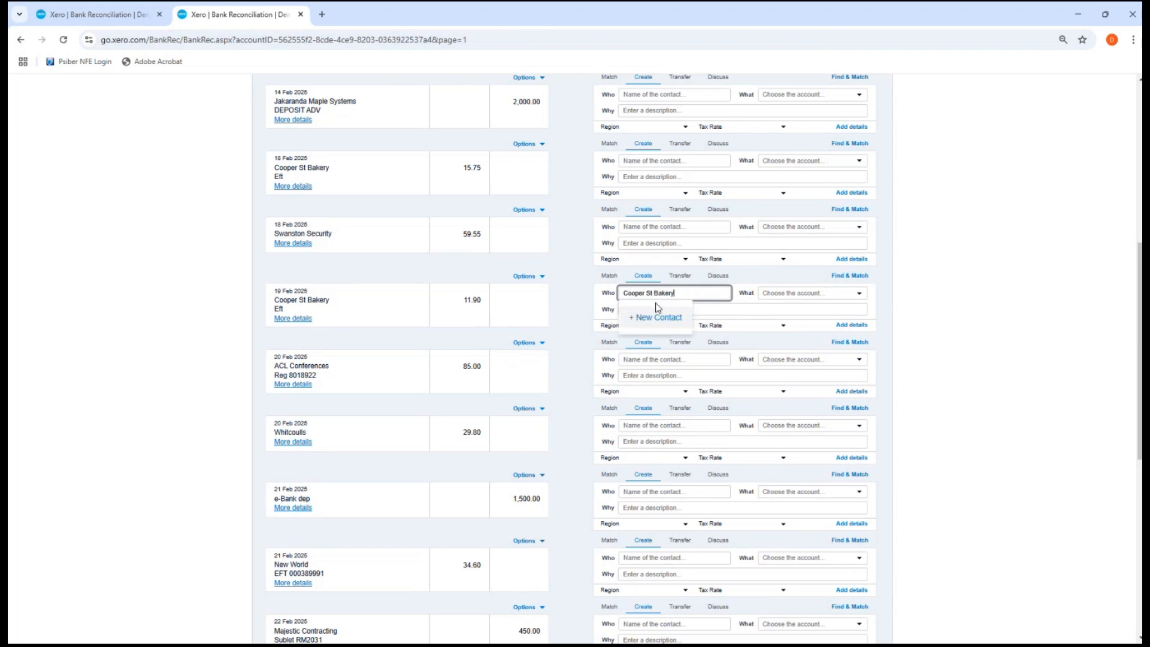
left_click(657, 321)
Describe the 11.90 line as Bread and code it to 310 - Cost of Goods Sold
left_click(658, 309)
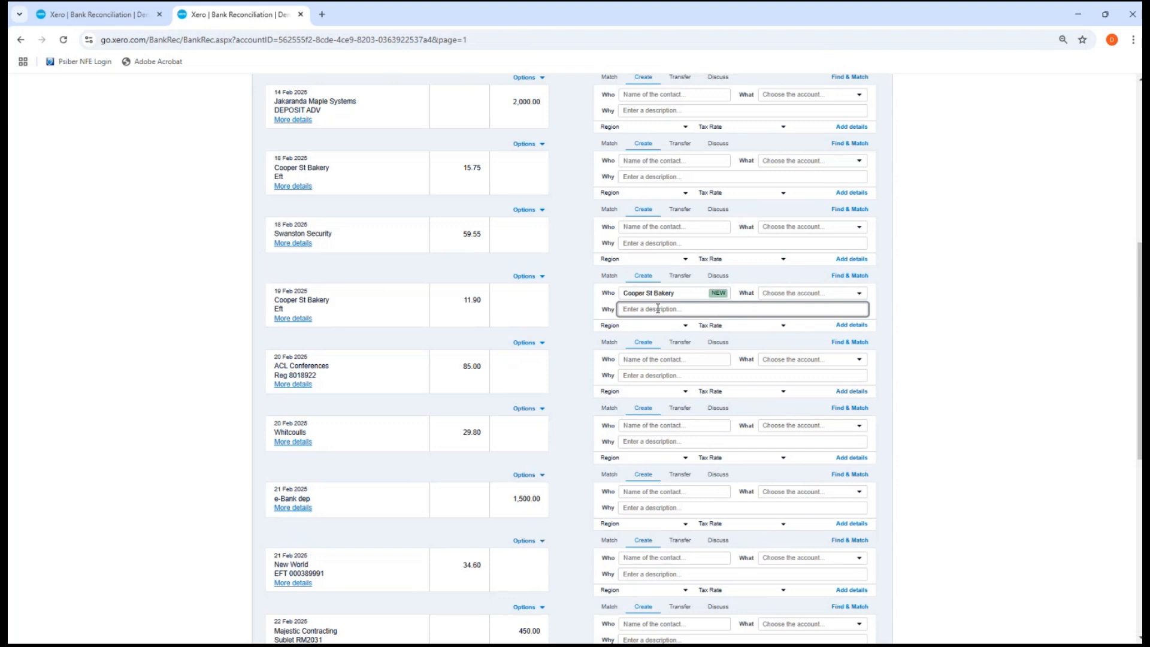
type("Bread")
left_click(799, 291)
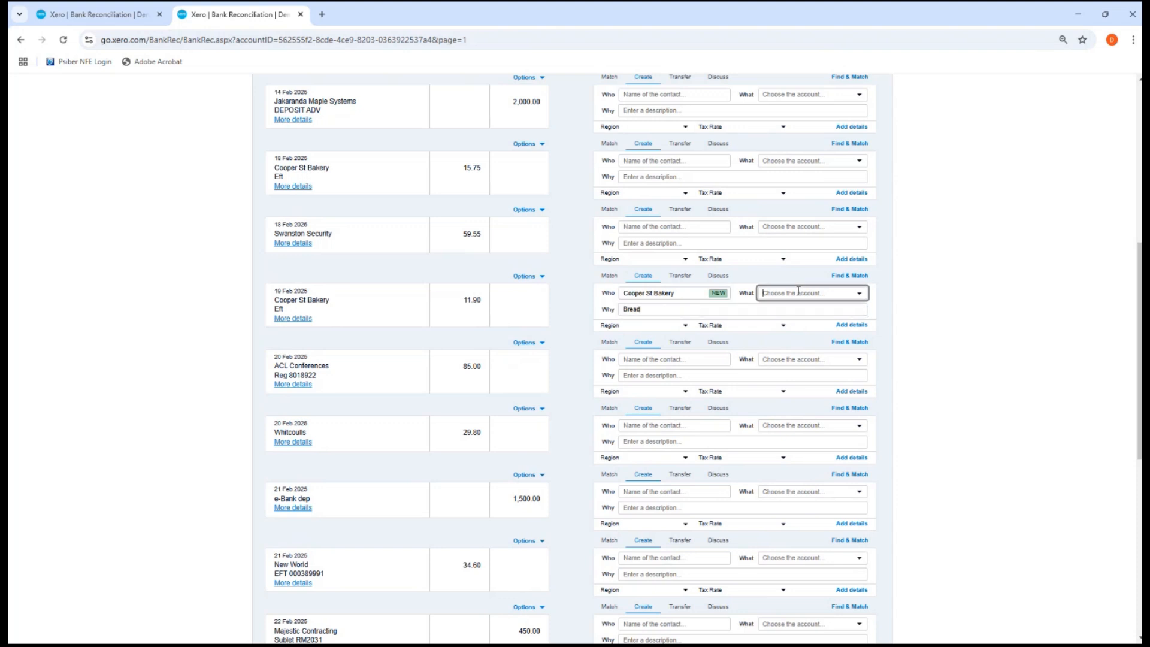
left_click(860, 293)
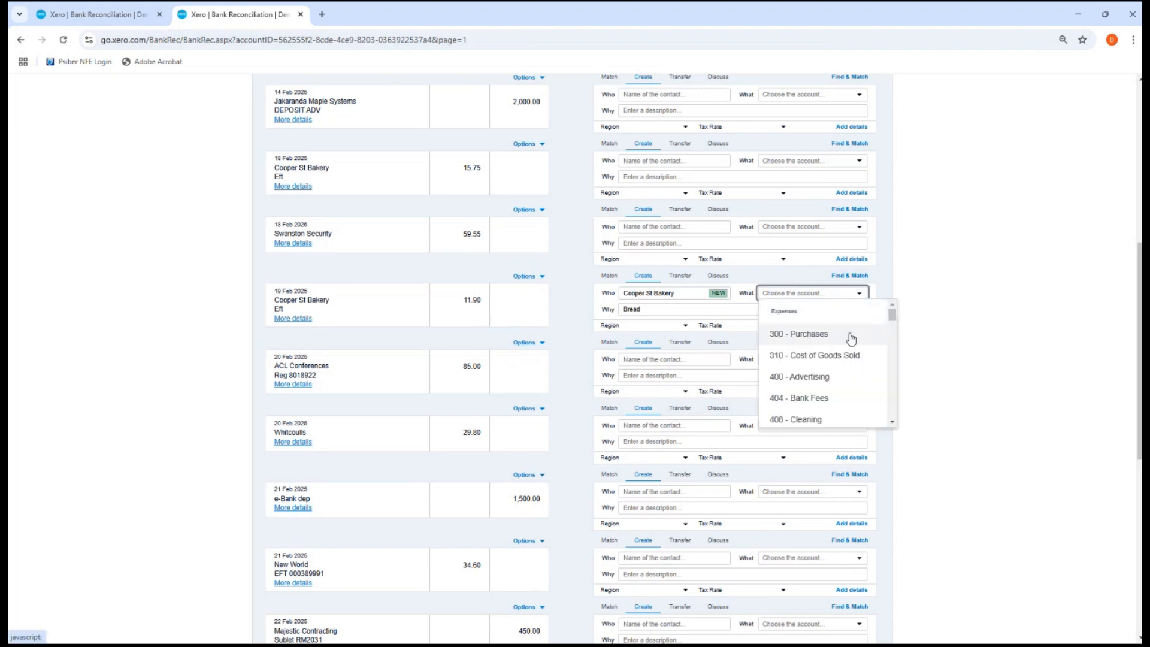
scroll(857, 343, "down", 1)
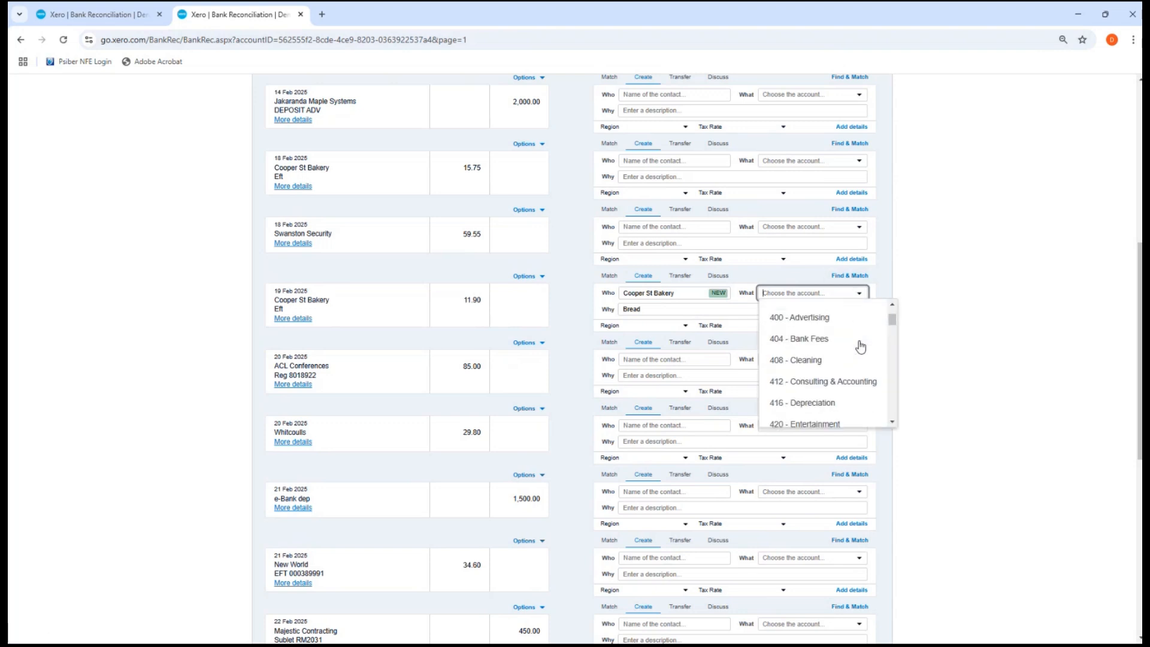
scroll(861, 347, "down", 5)
scroll(861, 346, "up", 6)
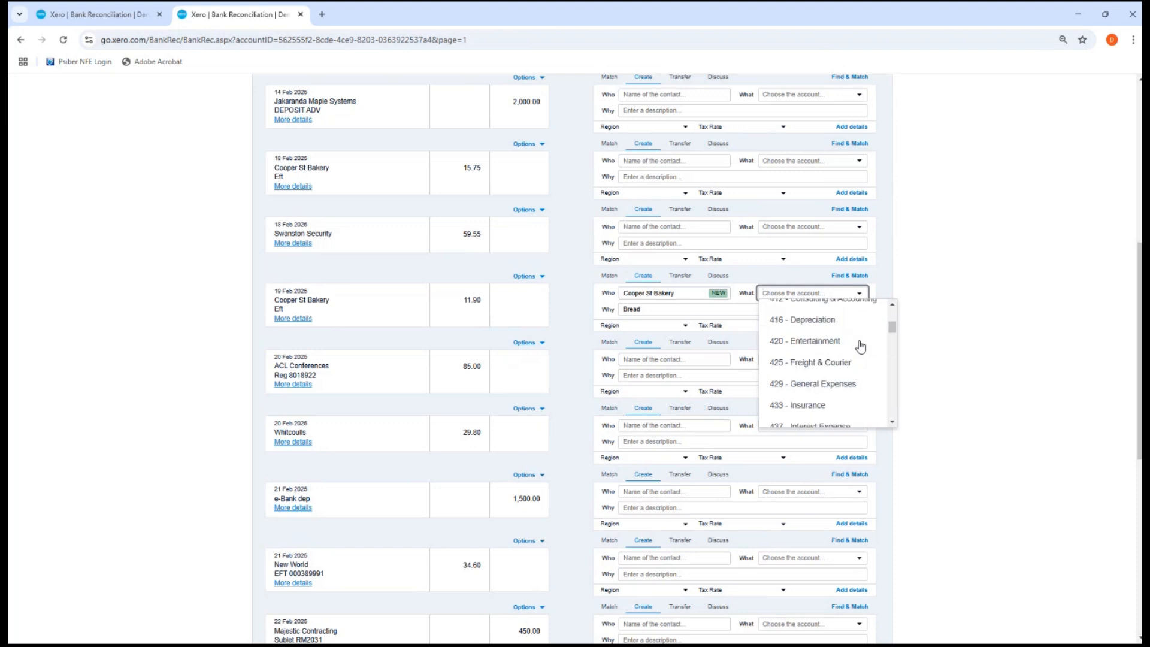
scroll(861, 347, "up", 1)
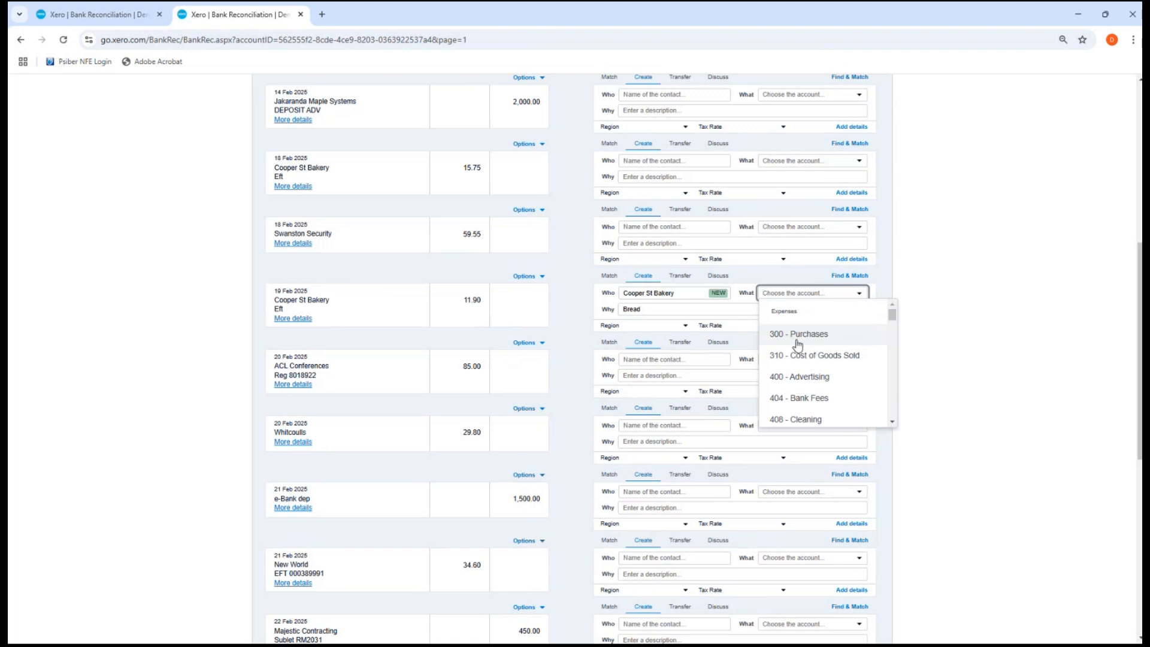
left_click(823, 361)
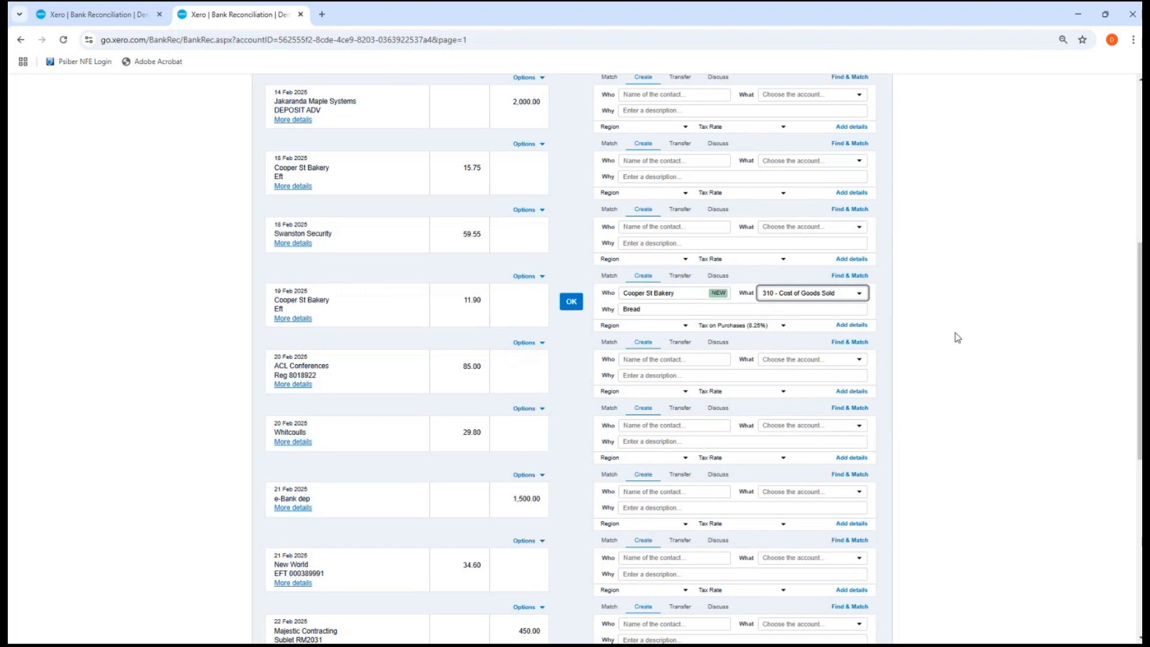
left_click(861, 294)
Recode the 19 Feb Cooper St Bakery line to 300 - Purchases and reconcile it with OK
left_click(836, 334)
left_click(573, 303)
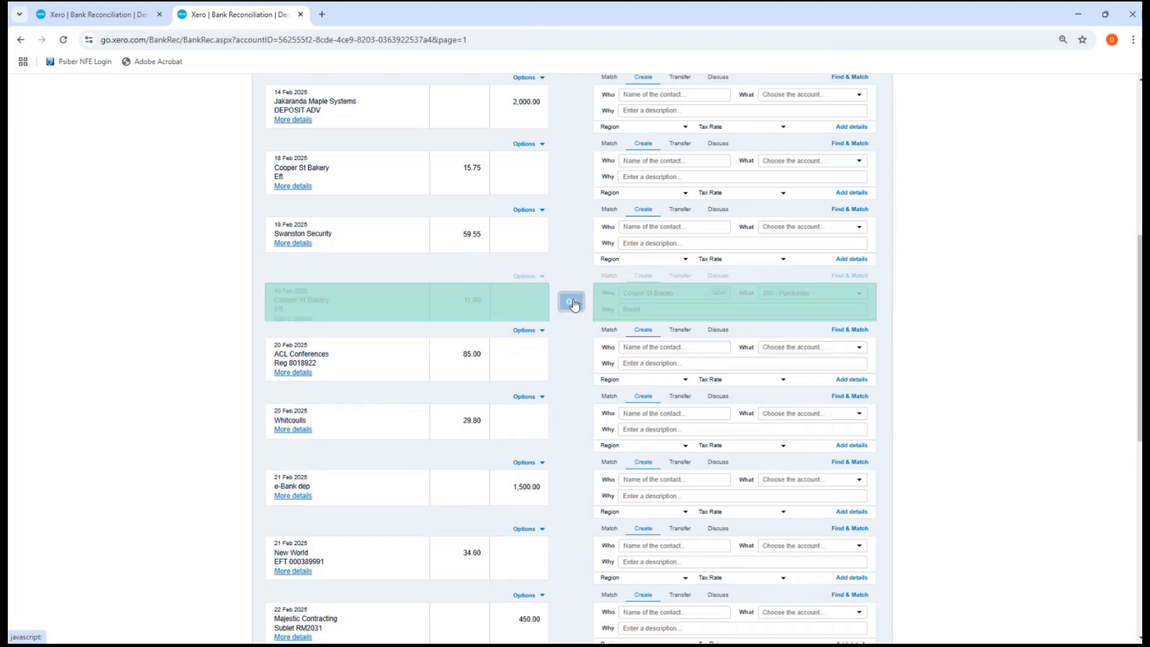
scroll(574, 399, "up", 2)
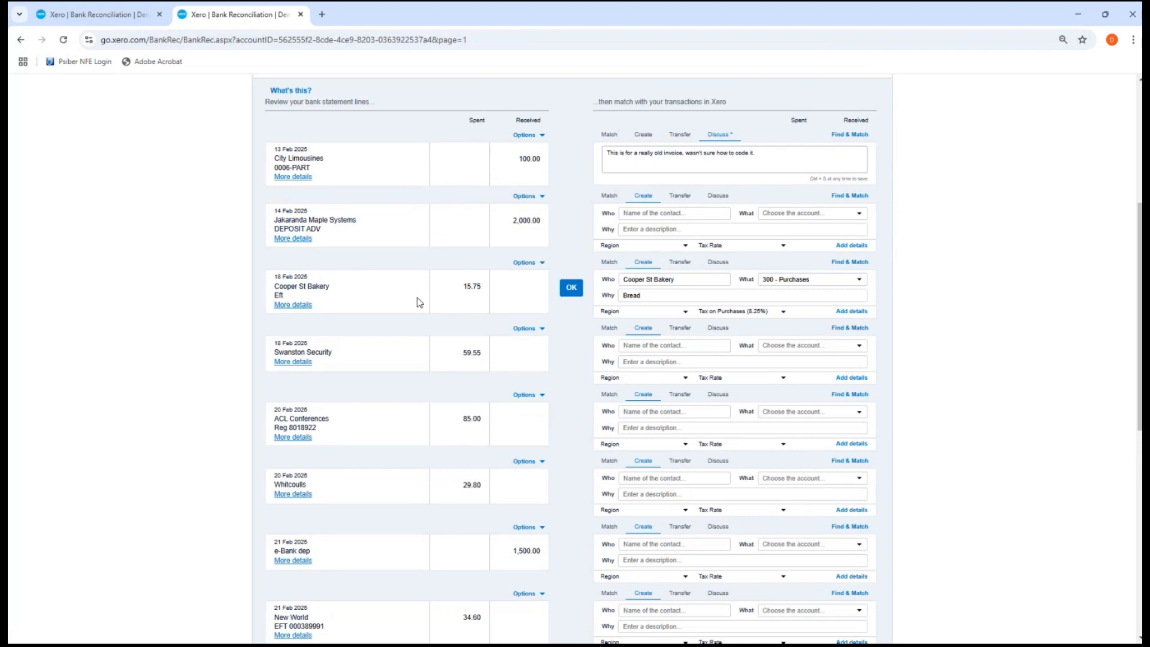
scroll(303, 285, "up", 3)
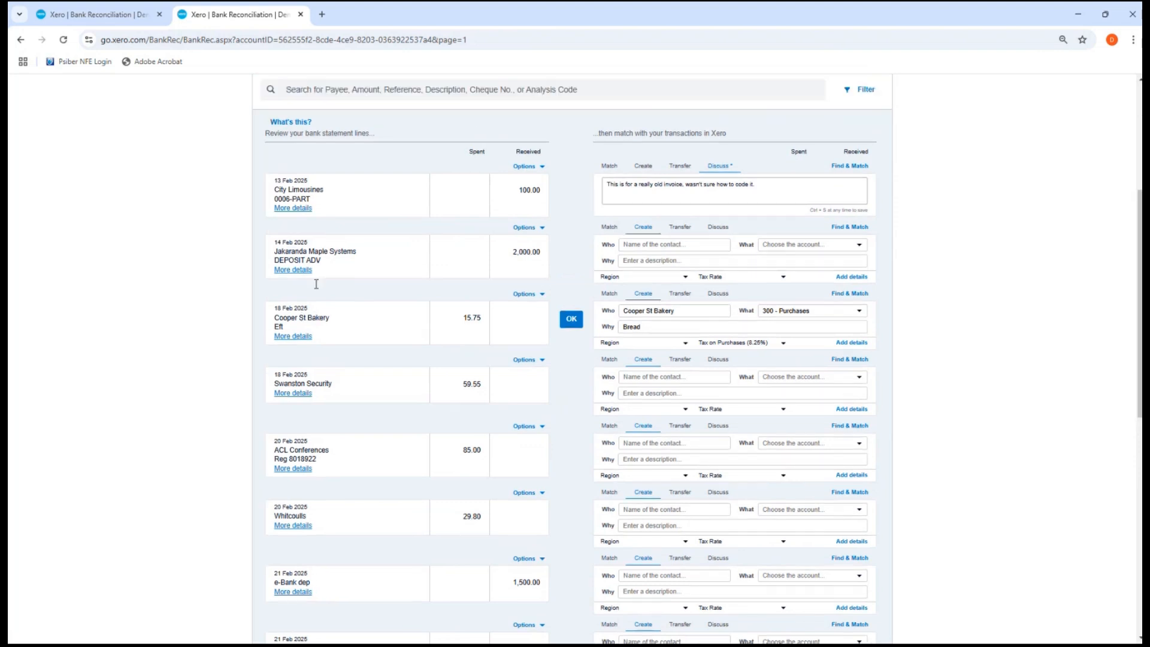
scroll(250, 271, "down", 3)
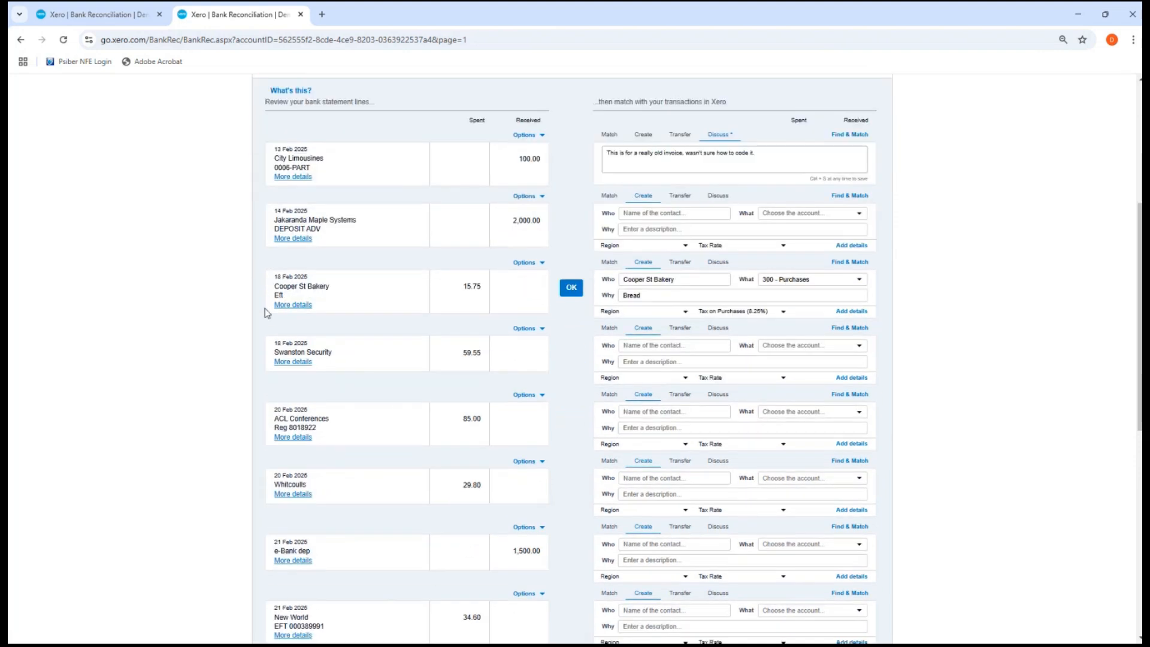
left_click_drag(267, 308, 1035, 304)
left_click(1035, 304)
scroll(689, 314, "down", 1)
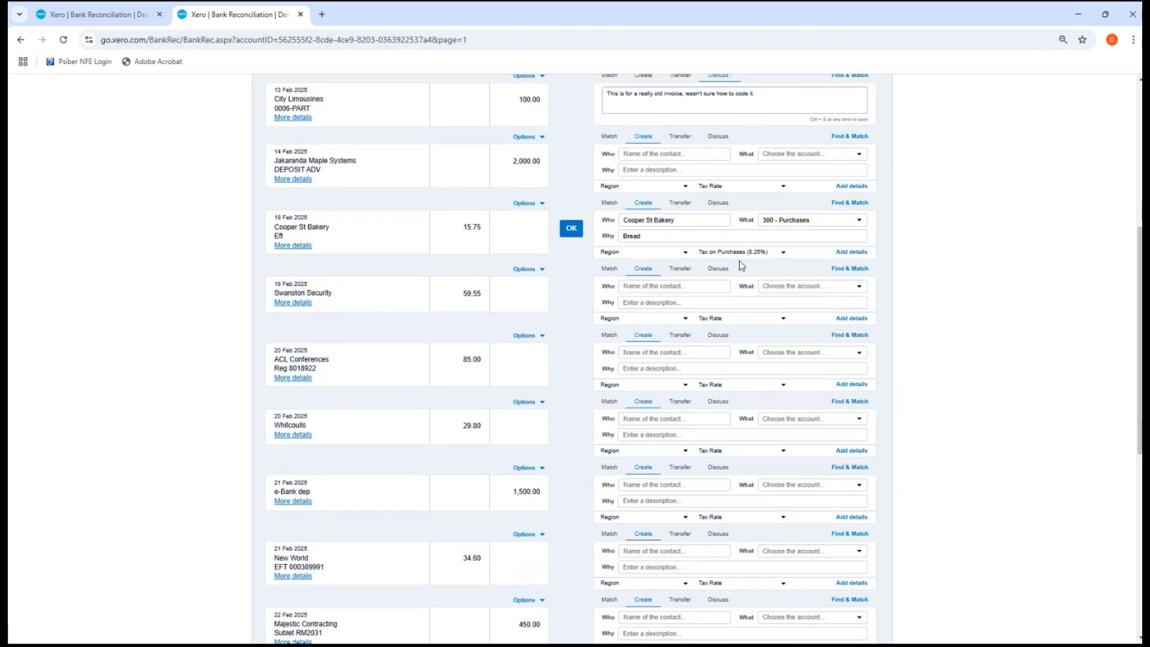
left_click(723, 258)
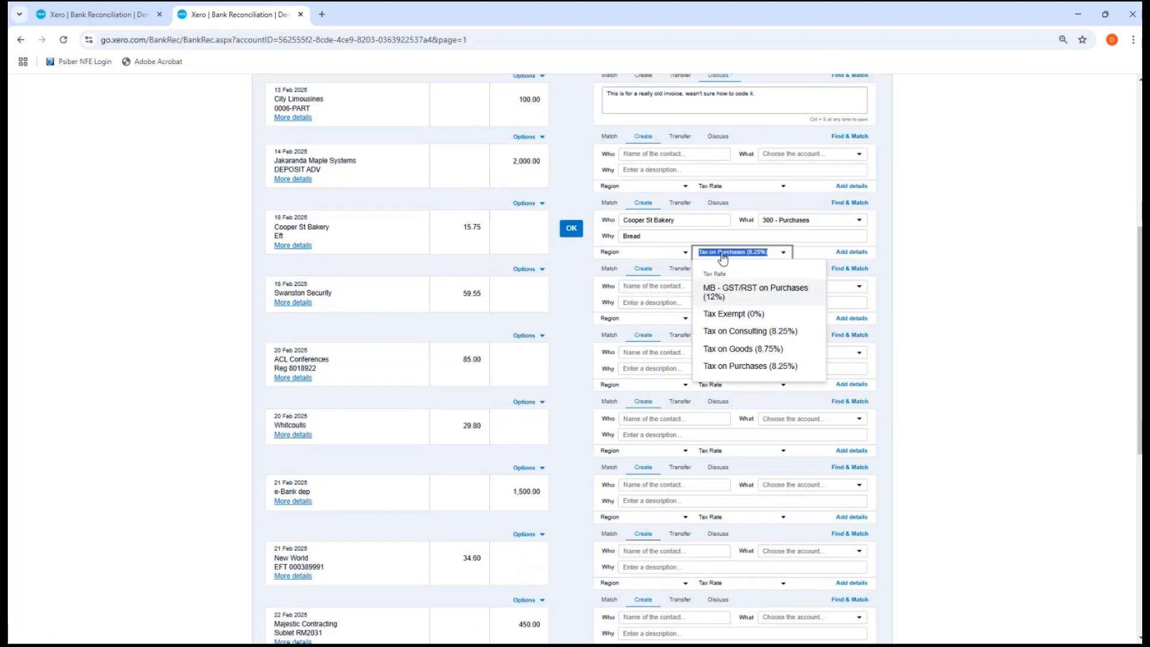
left_click(971, 275)
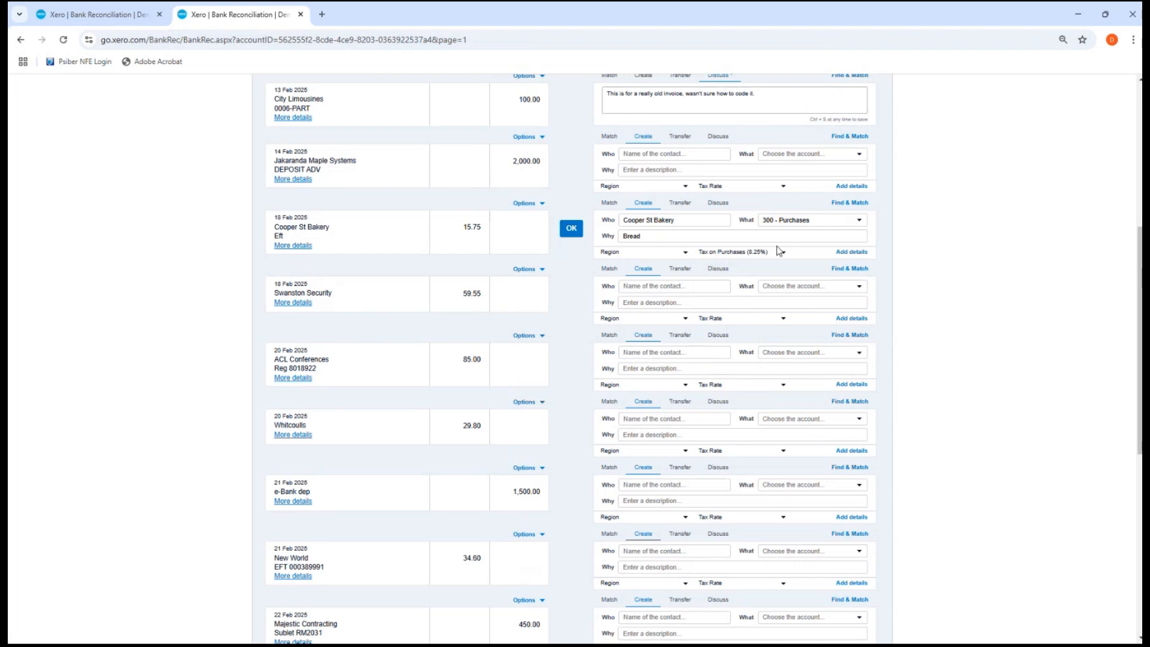
scroll(778, 248, "up", 3)
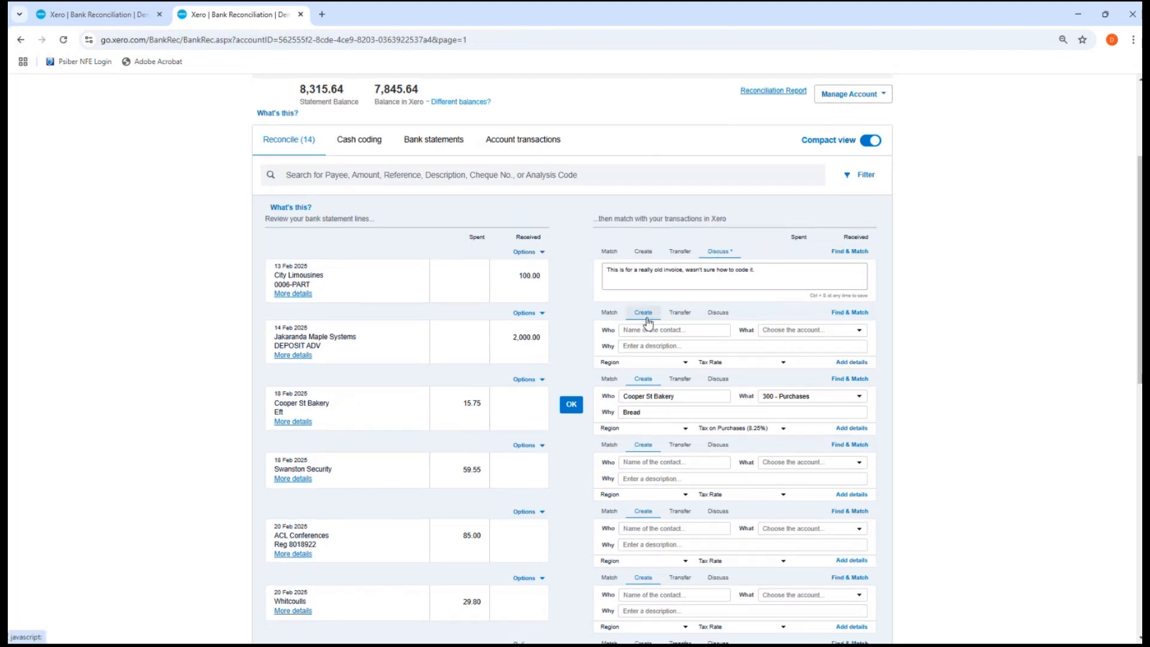
scroll(713, 384, "down", 2)
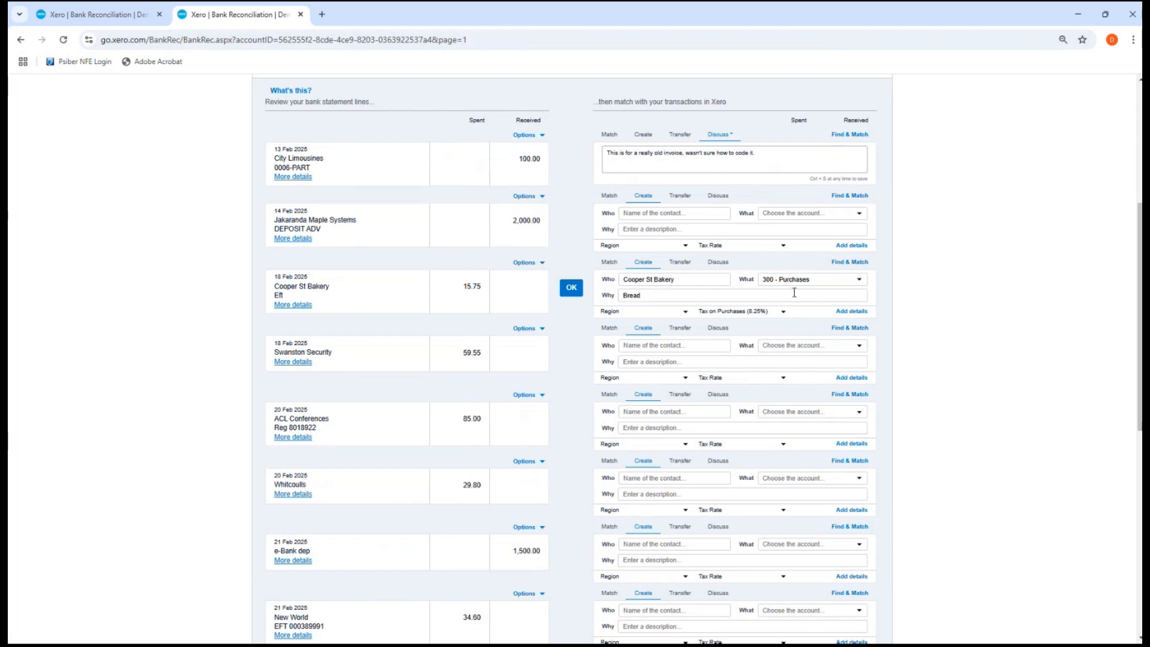
scroll(735, 292, "down", 1)
scroll(734, 292, "down", 6)
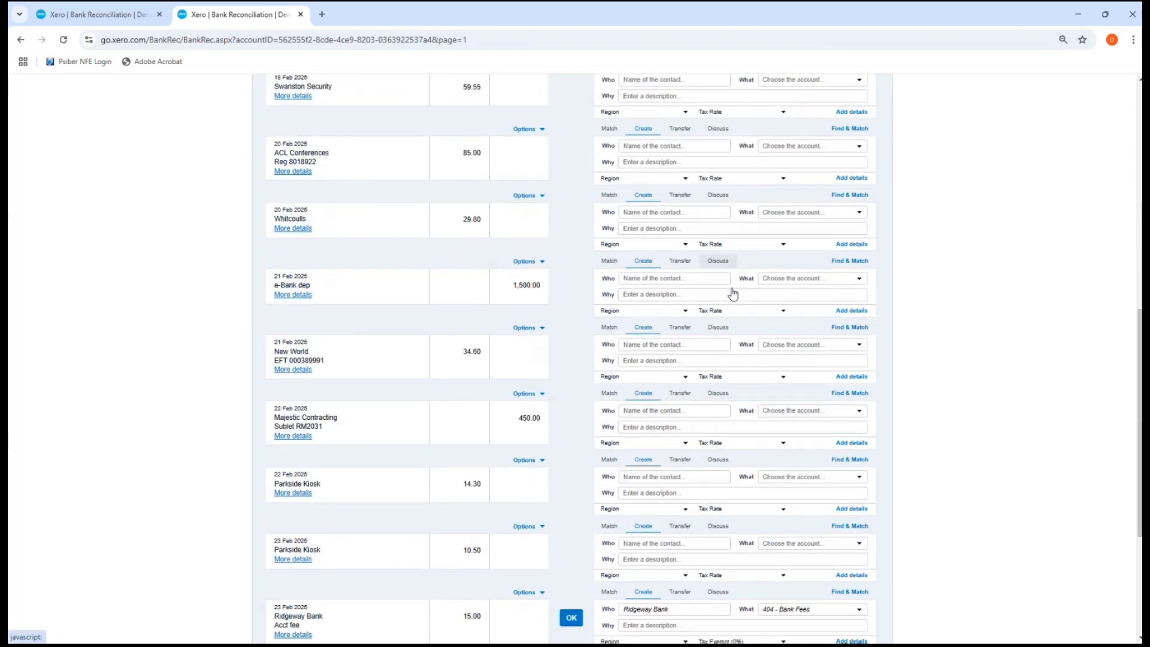
scroll(735, 293, "up", 9)
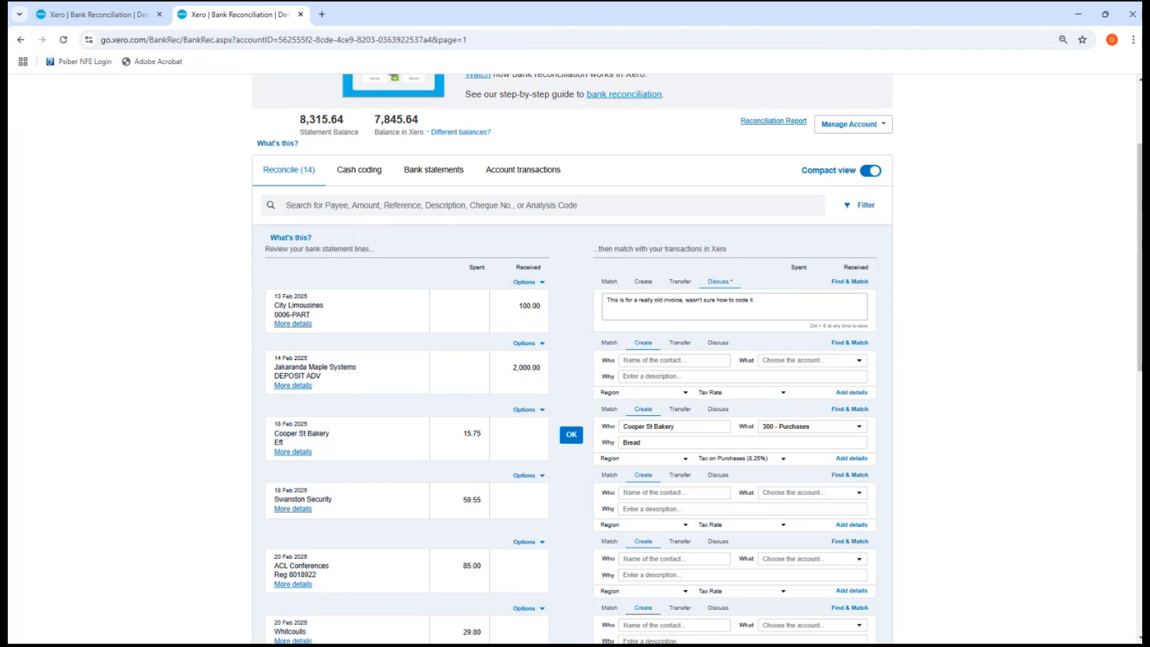